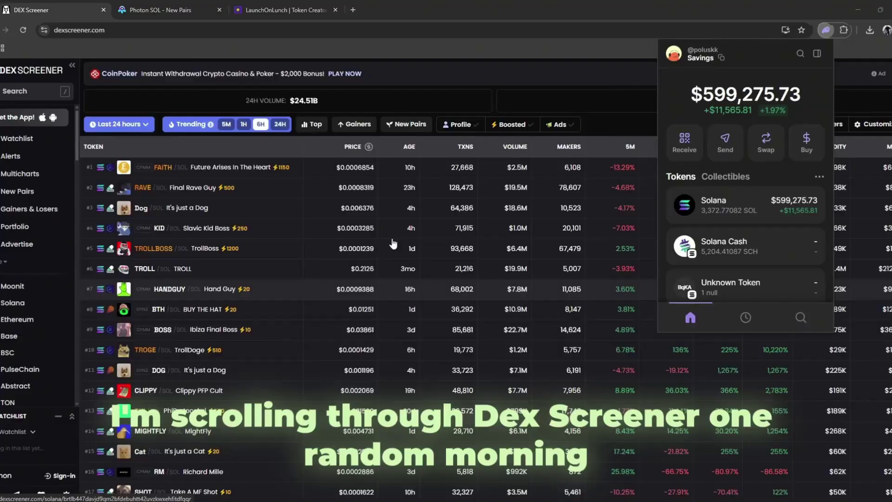
pyautogui.scroll(-8, 469, 301)
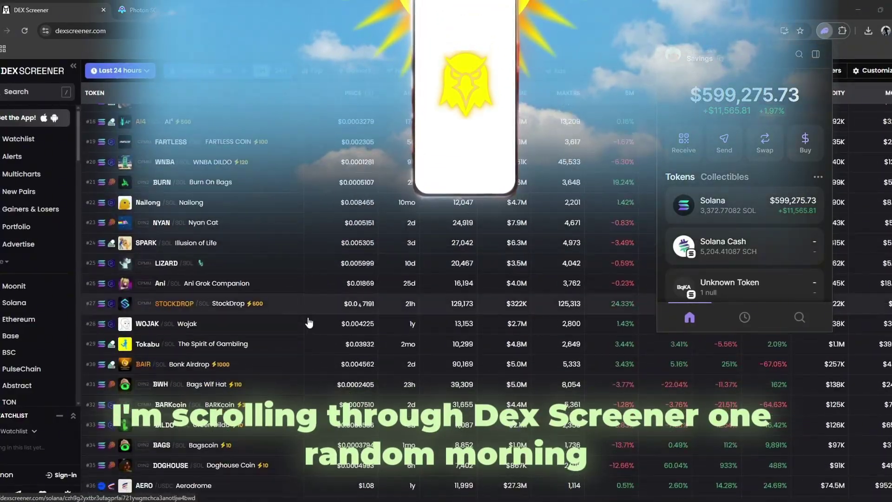
pyautogui.scroll(8, 470, 301)
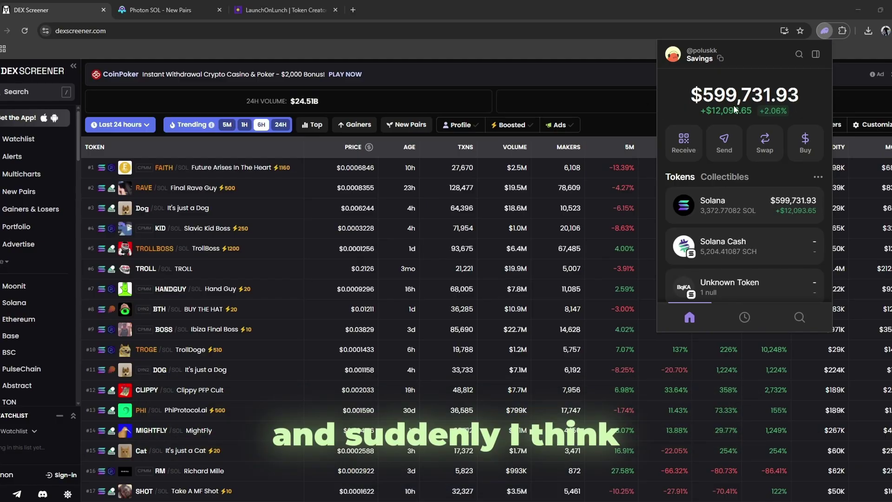
pyautogui.scroll(-8, 191, 269)
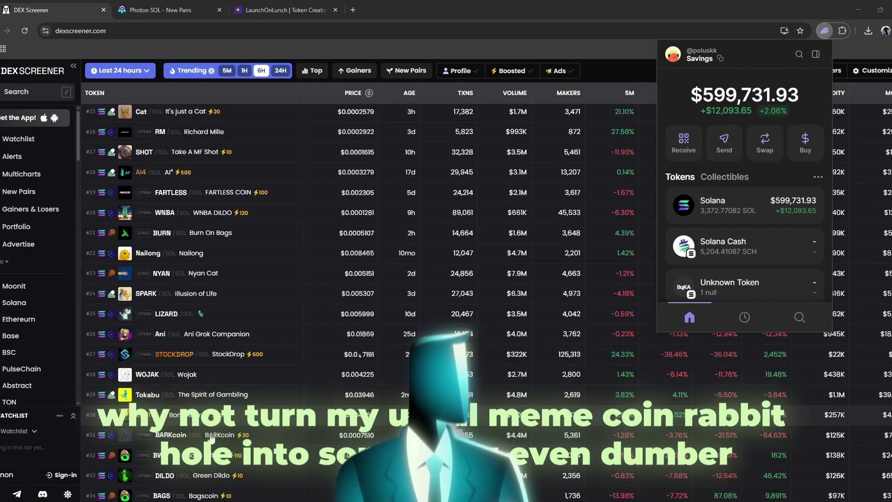
pyautogui.scroll(8, 264, 383)
pyautogui.scroll(-1, 264, 383)
pyautogui.scroll(1, 288, 349)
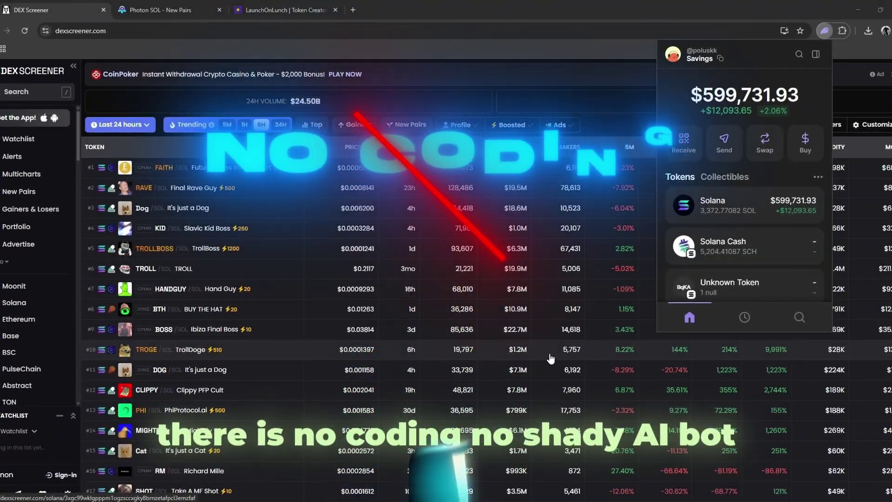
pyautogui.scroll(-15, 466, 264)
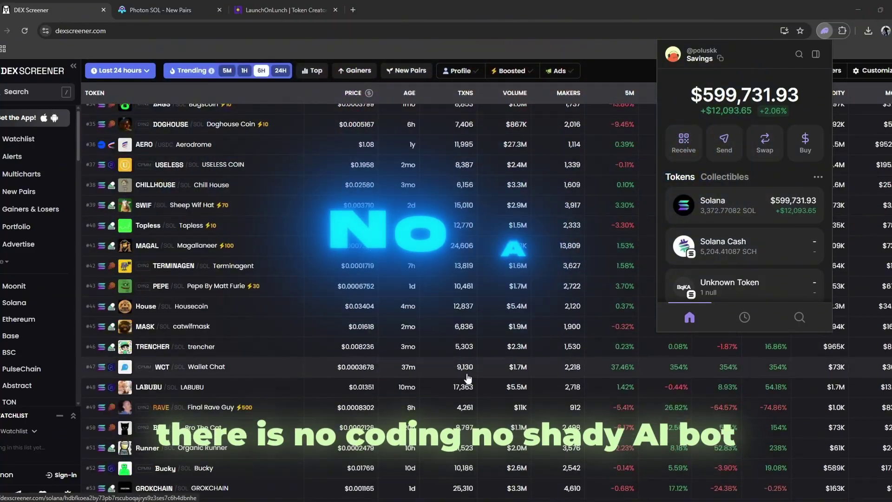
pyautogui.scroll(5, 222, 354)
pyautogui.scroll(3, 222, 354)
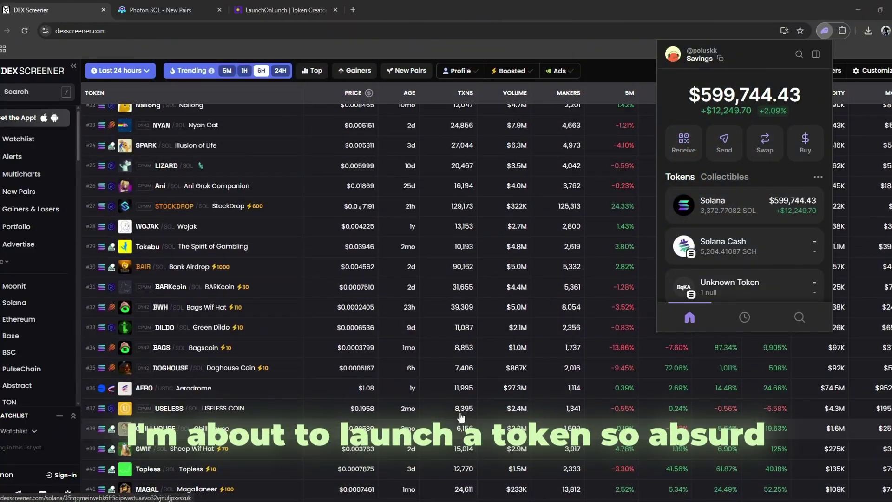
pyautogui.scroll(7, 260, 338)
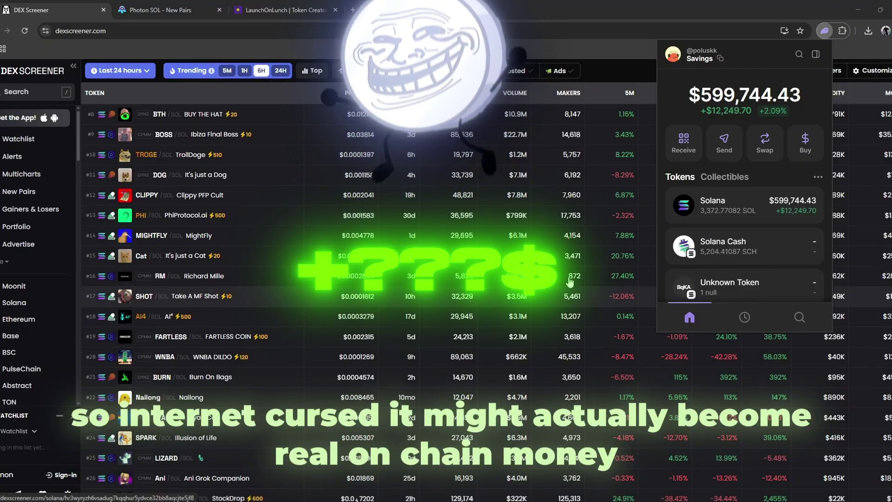
pyautogui.scroll(-3, 213, 364)
pyautogui.scroll(4, 203, 283)
pyautogui.scroll(1, 244, 191)
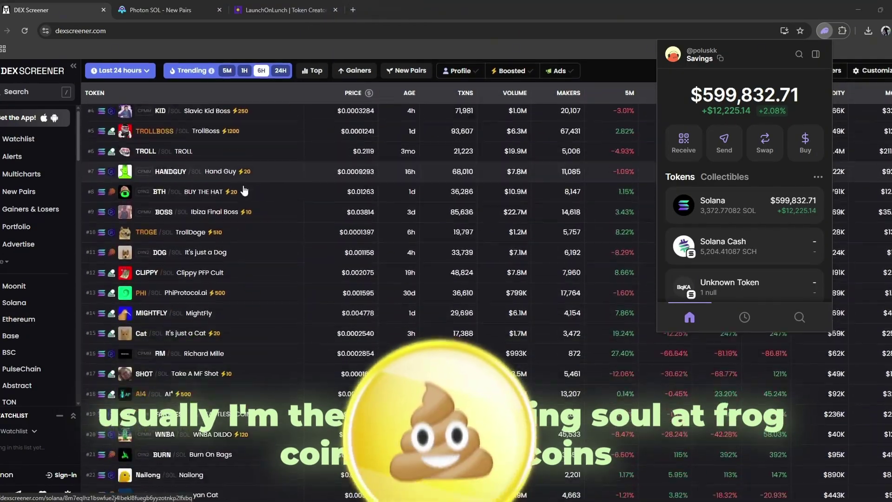
pyautogui.scroll(8, 341, 312)
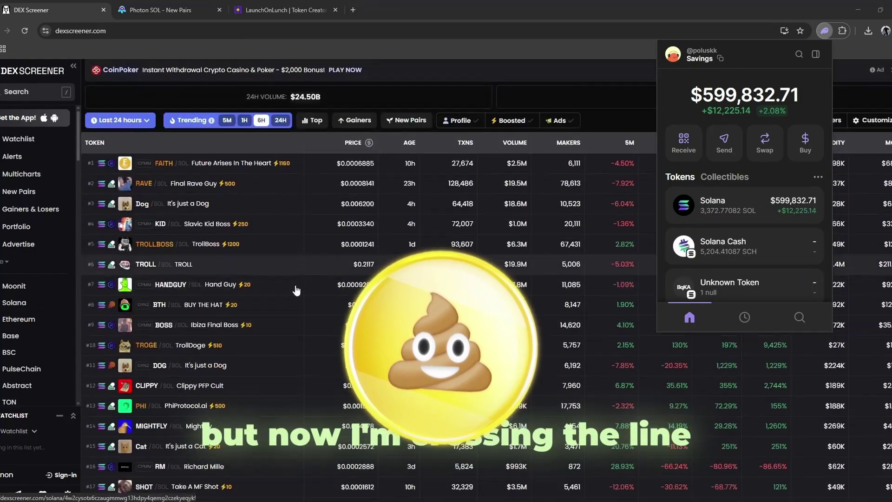
pyautogui.scroll(-4, 458, 342)
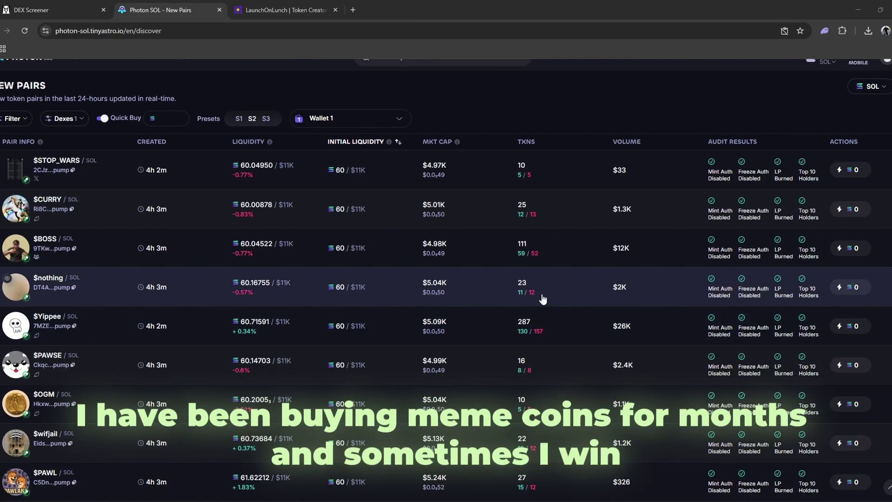
# - Browse the Photon SOL new pairs and check the Dexes filter, leaving it unchanged
pyautogui.scroll(-5, 537, 295)
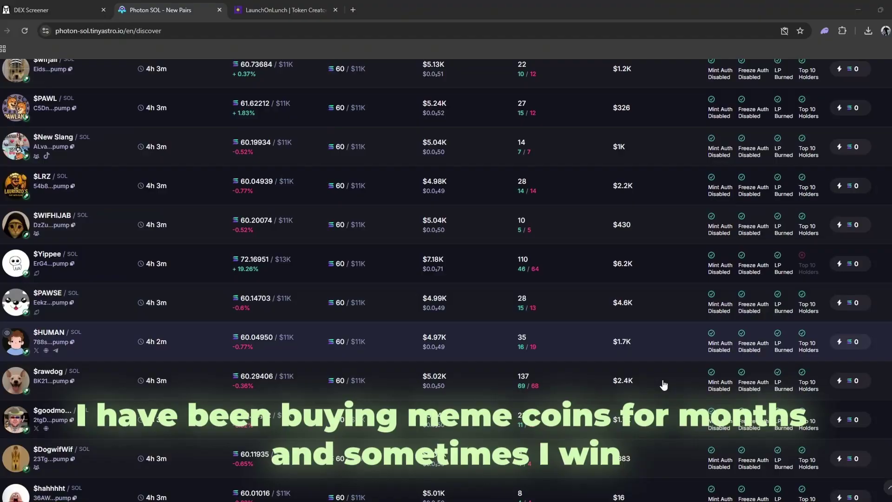
pyautogui.scroll(5, 663, 384)
pyautogui.scroll(-5, 431, 356)
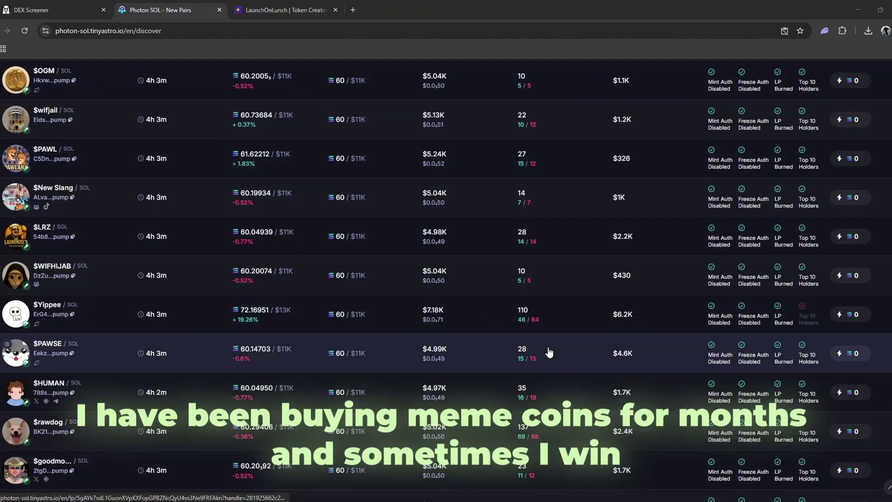
pyautogui.scroll(5, 279, 261)
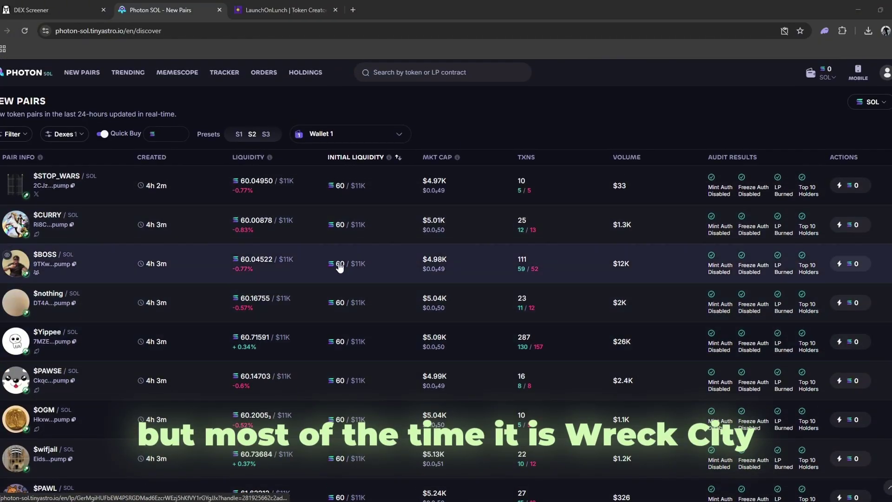
pyautogui.scroll(-6, 467, 311)
pyautogui.scroll(-15, 467, 311)
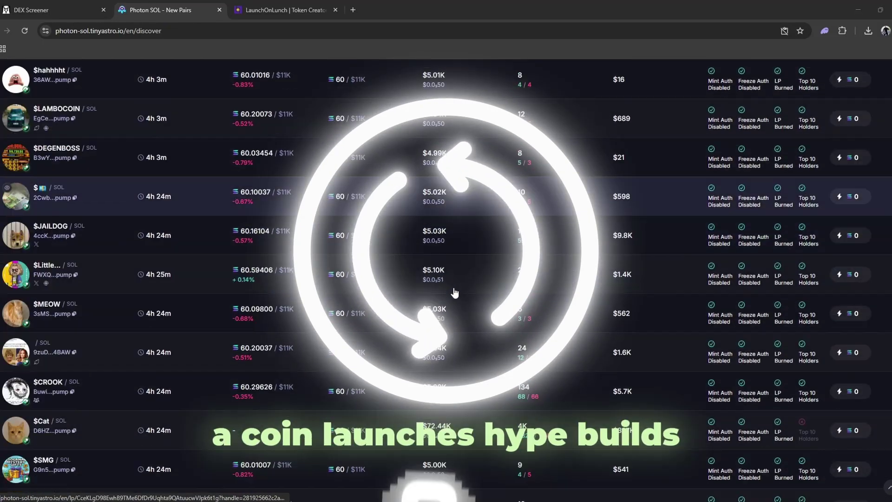
pyautogui.scroll(15, 510, 332)
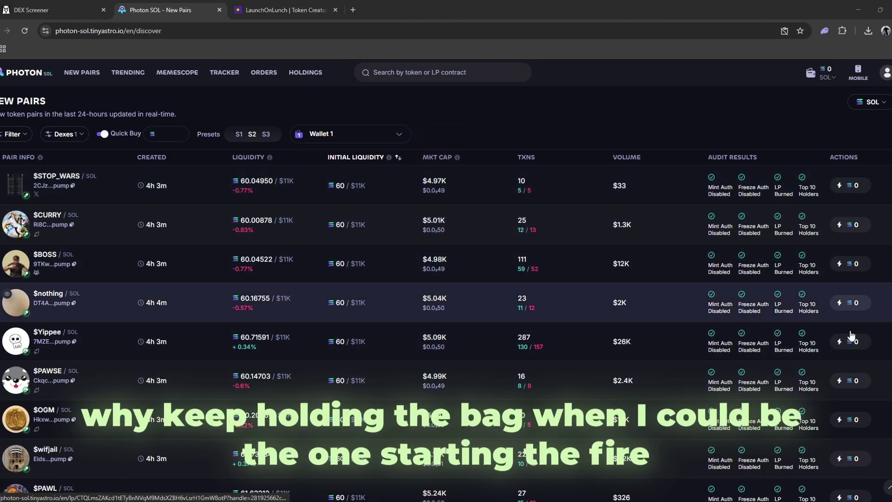
pyautogui.click(64, 134)
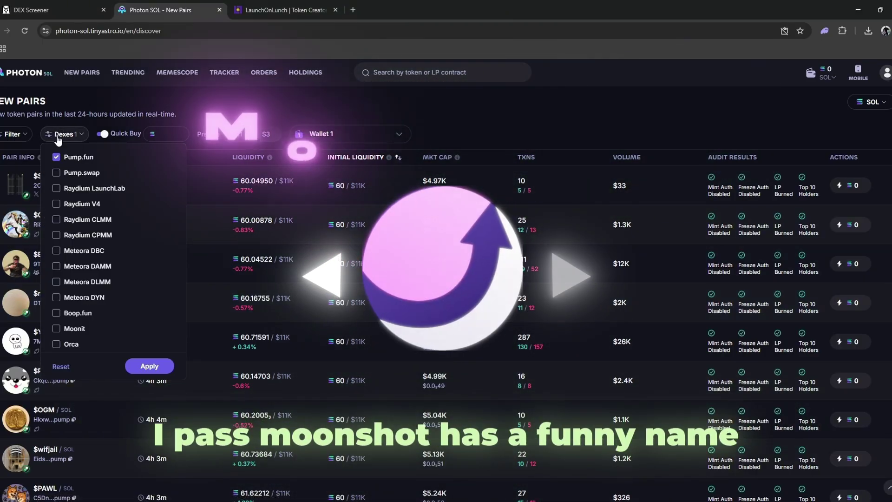
pyautogui.click(70, 135)
# - Sort the New Pairs list by VOLUME, then switch to the LaunchOnLunch token creator
pyautogui.scroll(-7, 279, 279)
pyautogui.scroll(7, 374, 355)
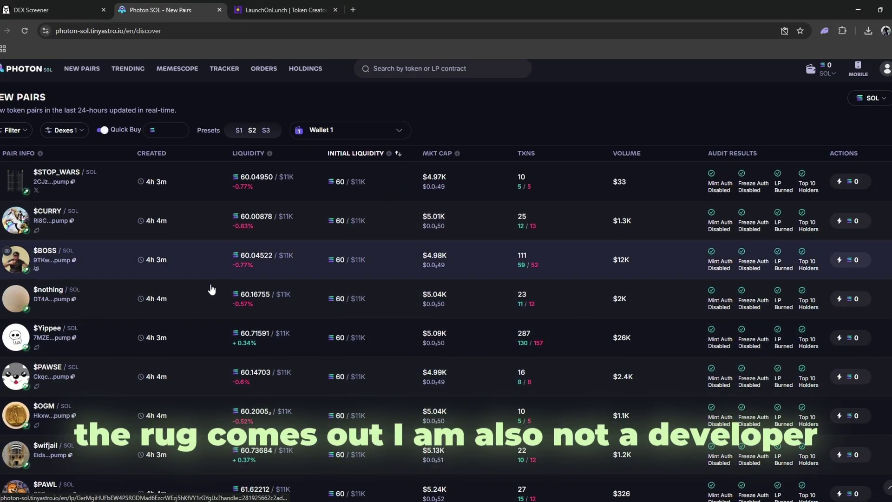
pyautogui.scroll(-10, 59, 331)
pyautogui.scroll(-5, 60, 331)
pyautogui.scroll(10, 491, 374)
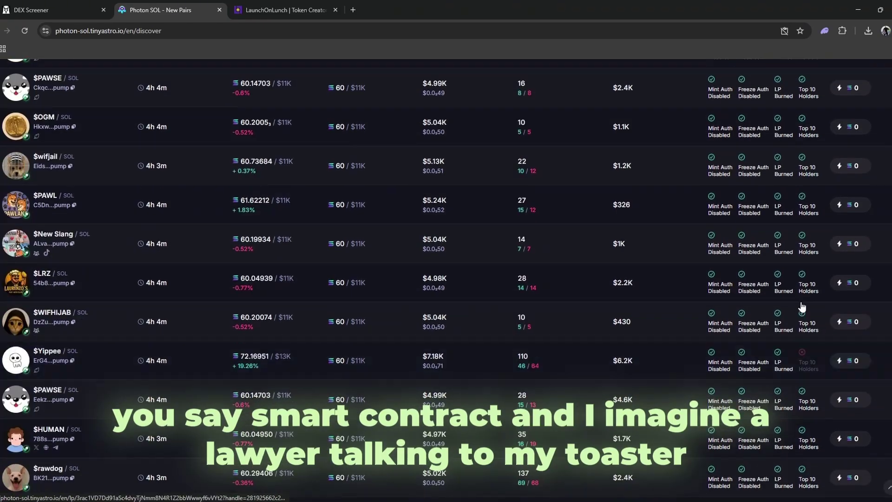
pyautogui.scroll(5, 774, 336)
pyautogui.click(611, 158)
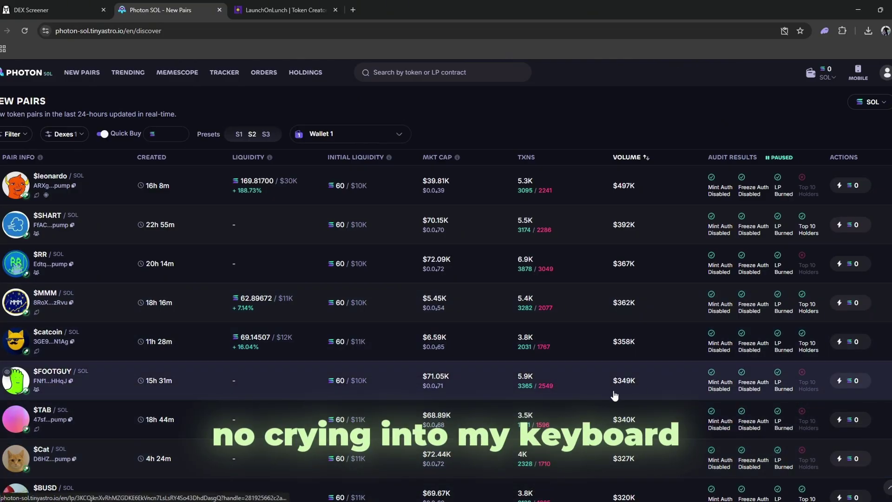
pyautogui.hotkey('ctrl', 'Tab')
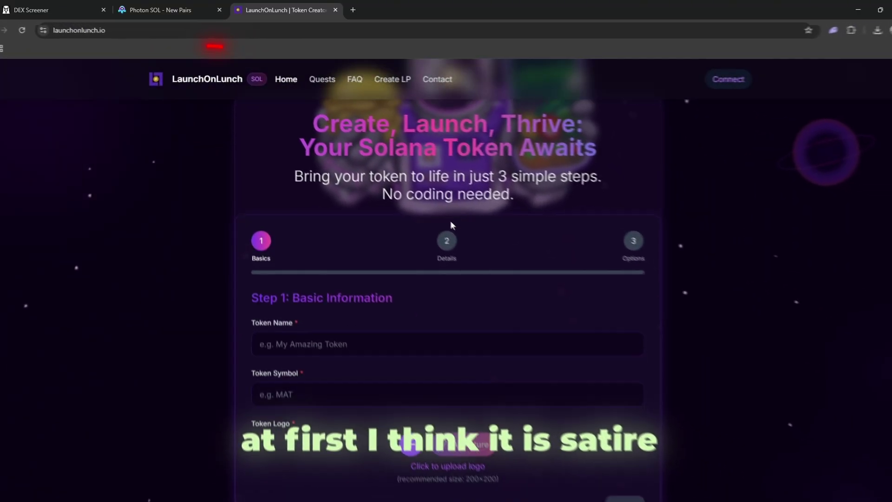
pyautogui.scroll(2, 202, 369)
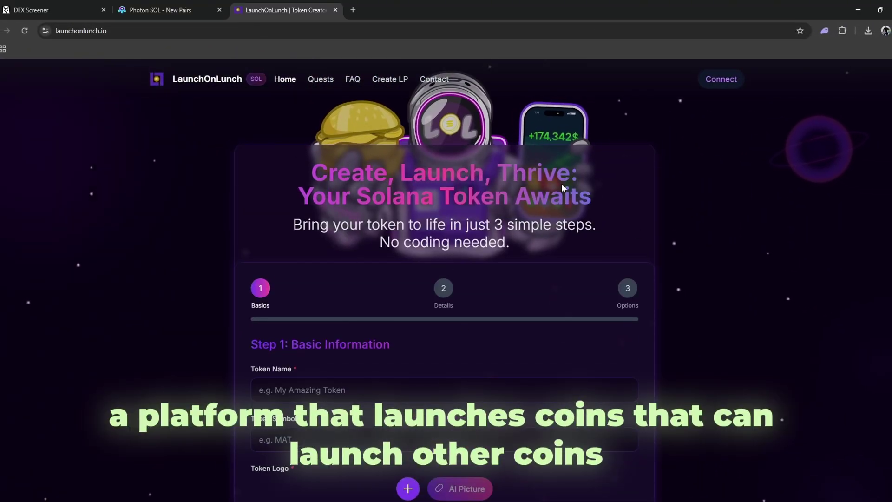
pyautogui.scroll(-12, 520, 316)
pyautogui.scroll(12, 521, 316)
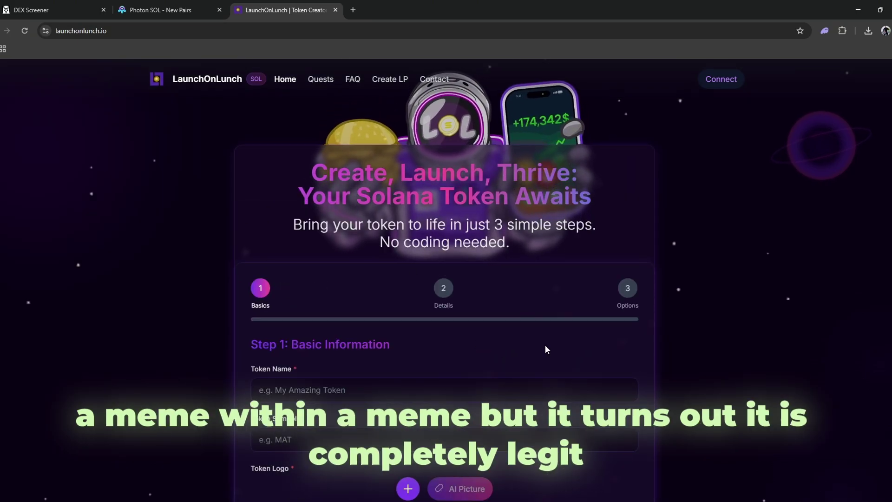
pyautogui.scroll(-3, 477, 297)
pyautogui.scroll(3, 77, 288)
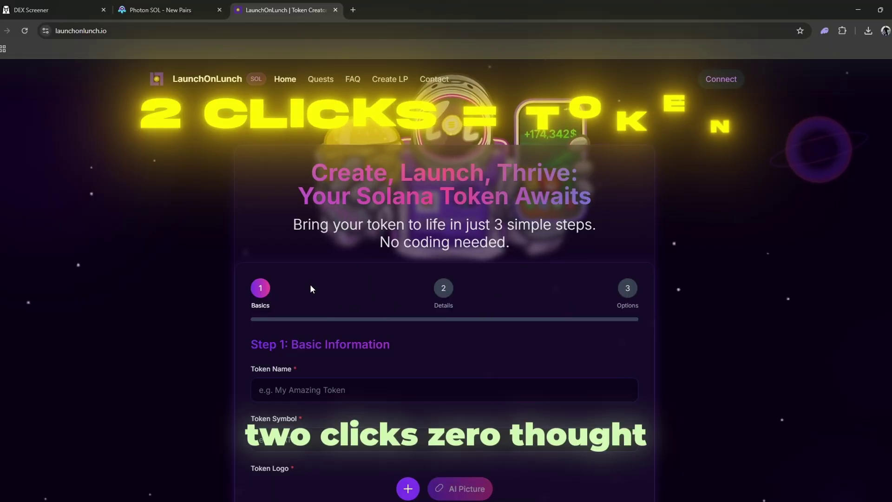
pyautogui.scroll(-3, 654, 267)
pyautogui.scroll(3, 424, 251)
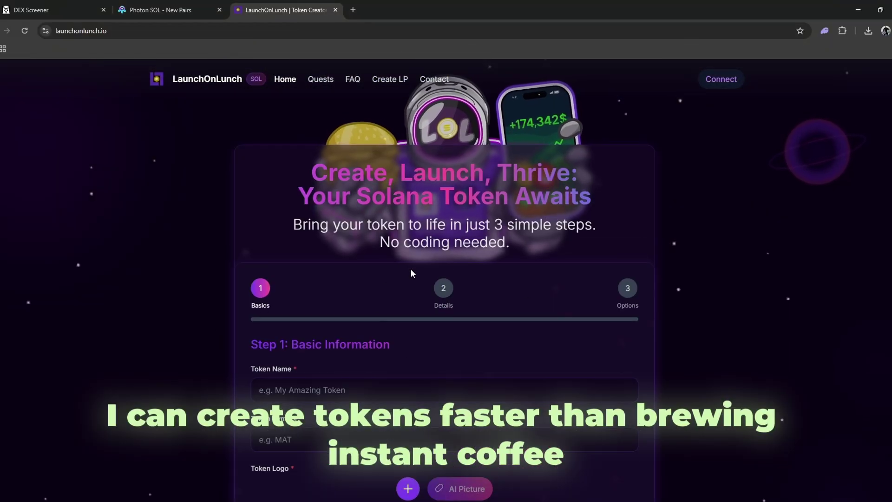
pyautogui.scroll(-10, 526, 317)
pyautogui.scroll(-8, 498, 344)
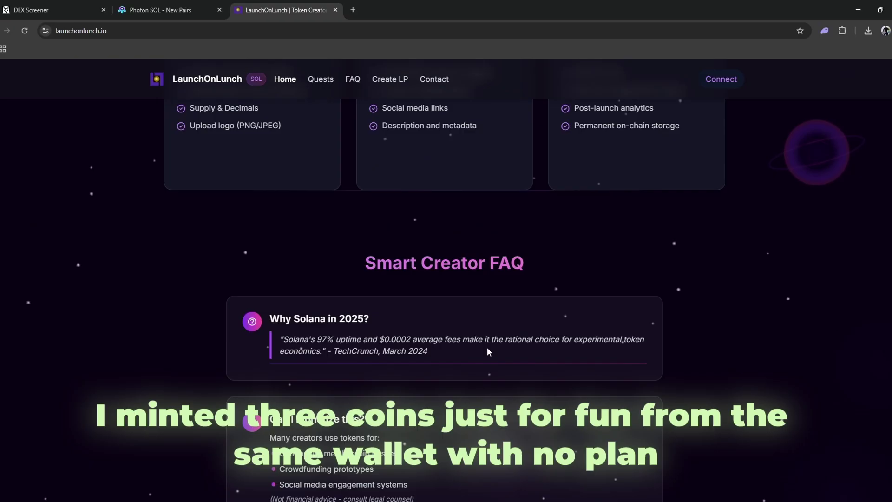
pyautogui.scroll(6, 486, 349)
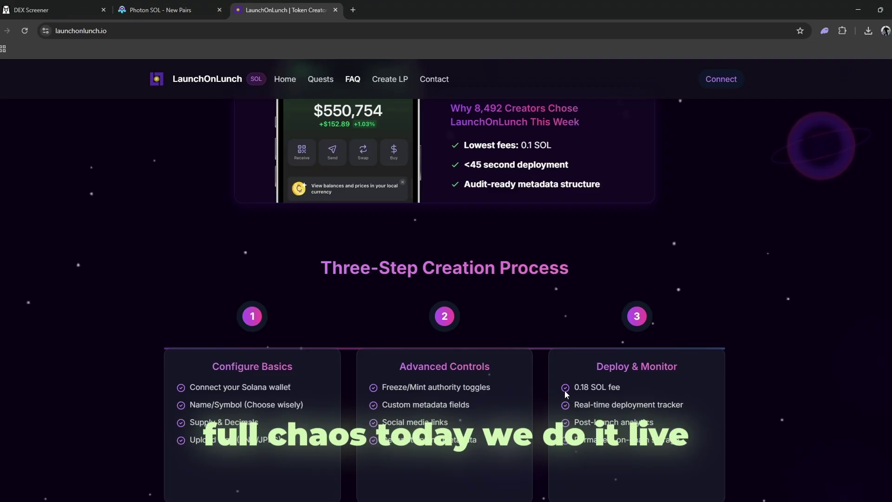
pyautogui.scroll(3, 569, 376)
pyautogui.scroll(8, 334, 310)
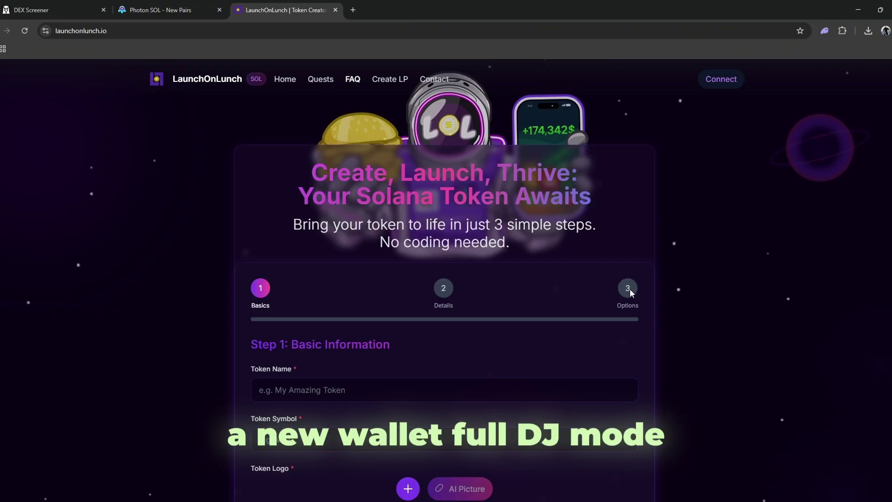
pyautogui.scroll(-4, 613, 306)
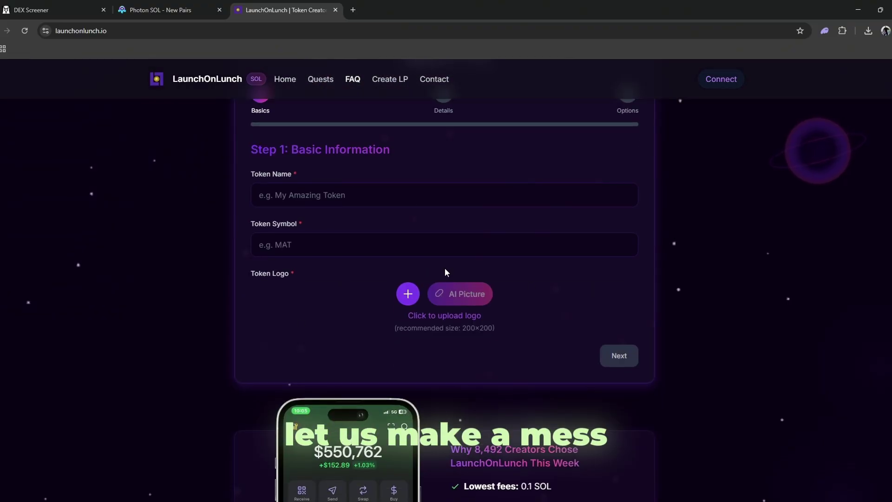
pyautogui.scroll(4, 445, 268)
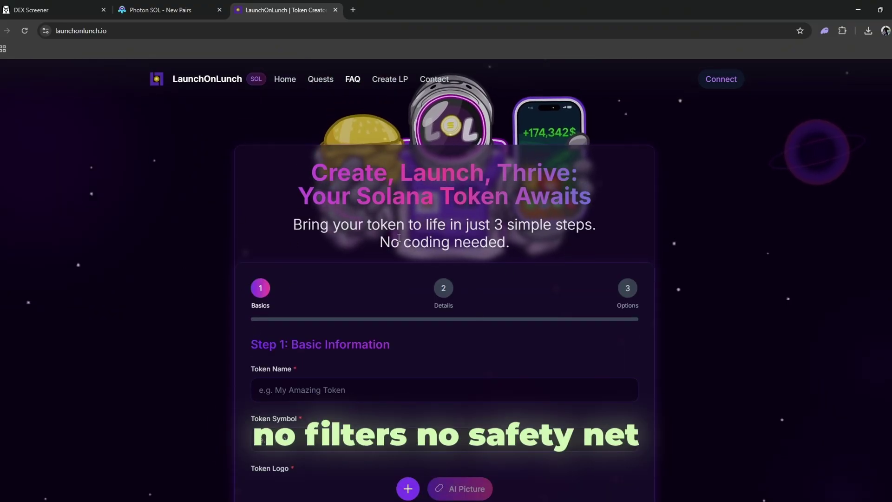
pyautogui.moveTo(558, 254); pyautogui.dragTo(592, 263)
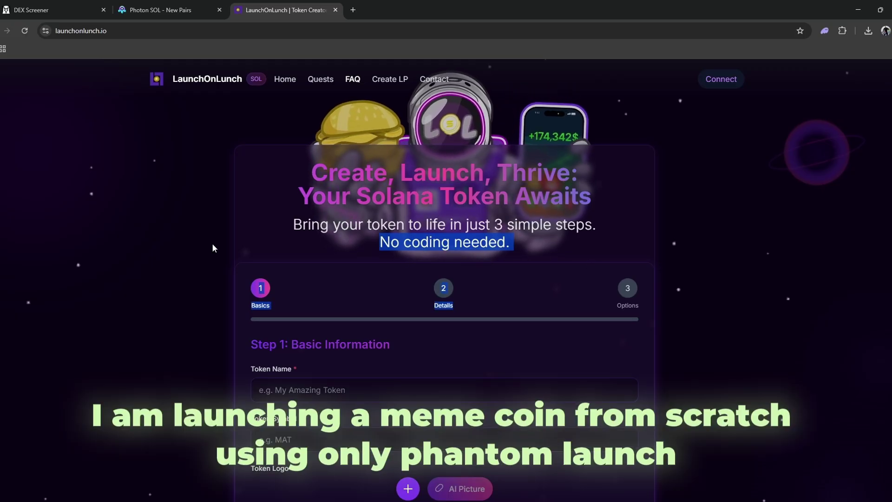
pyautogui.scroll(-10, 501, 265)
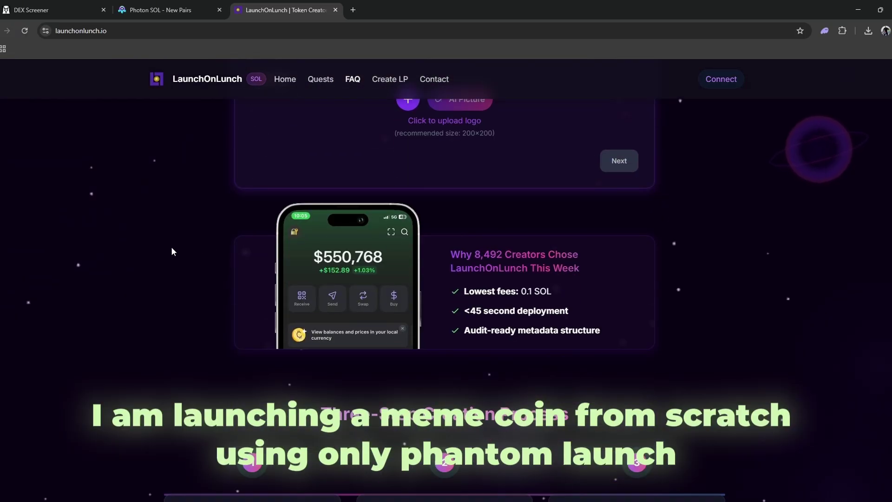
pyautogui.scroll(10, 292, 289)
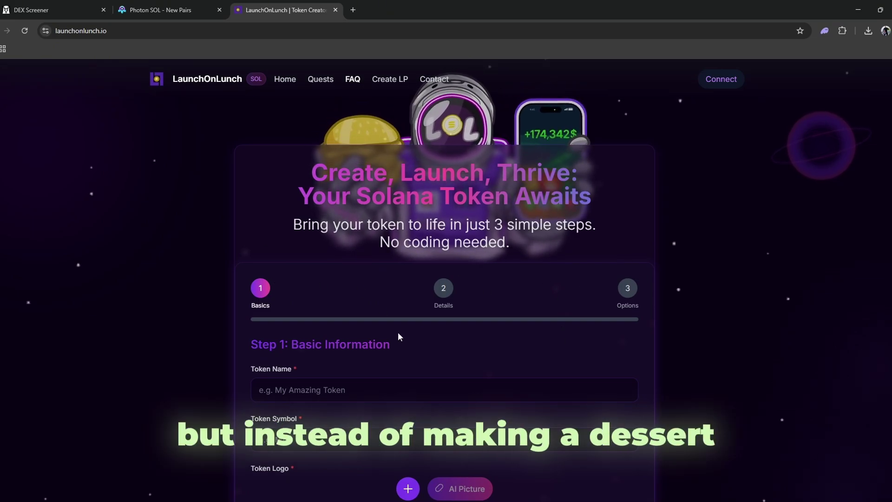
pyautogui.scroll(-7, 375, 295)
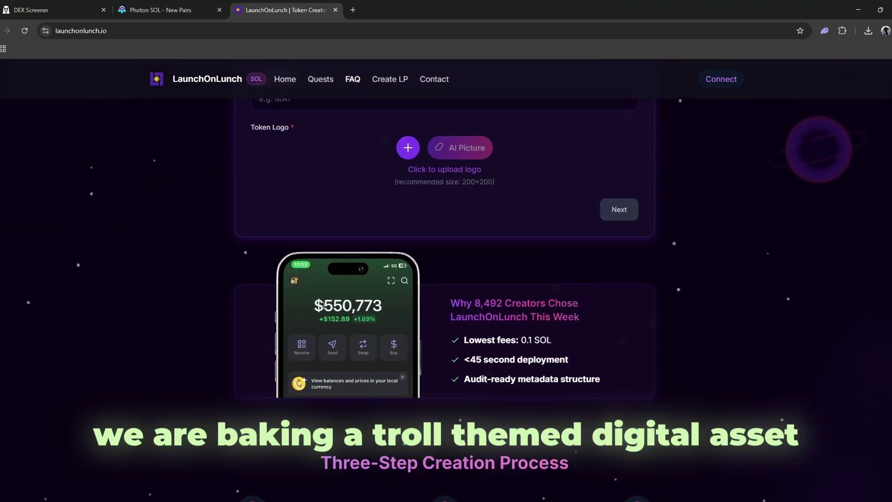
pyautogui.scroll(7, 208, 384)
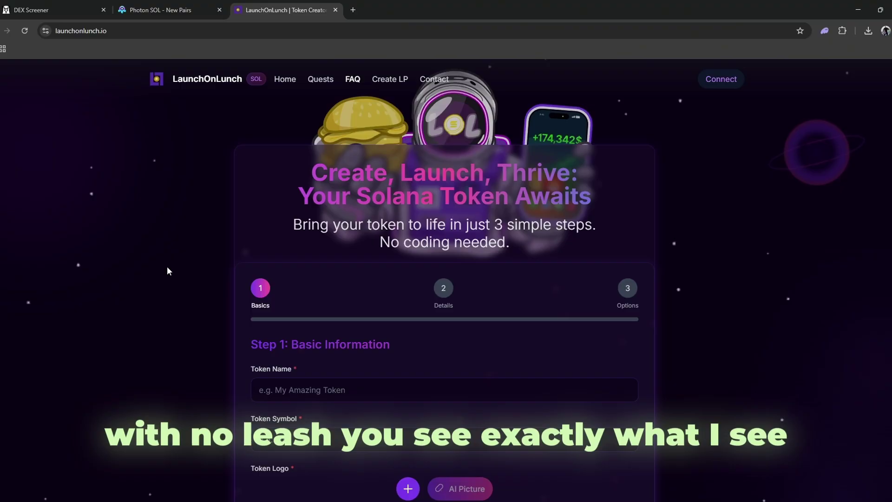
pyautogui.scroll(-5, 166, 266)
pyautogui.scroll(-3, 139, 291)
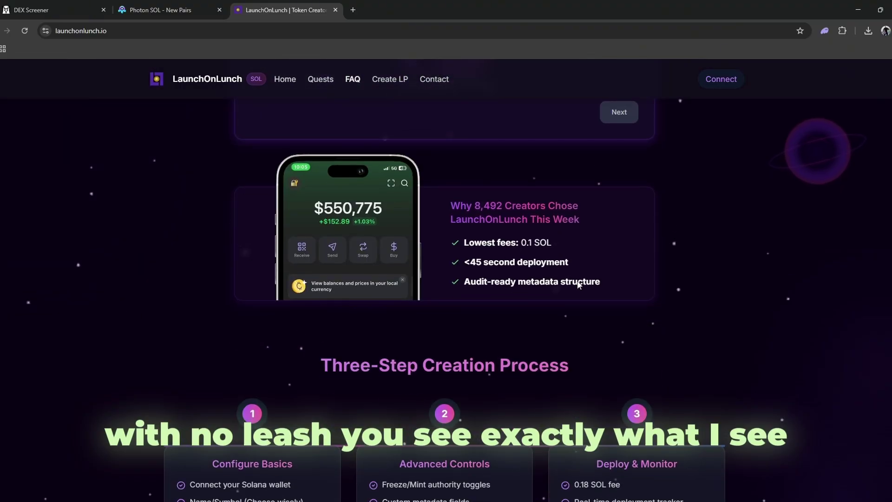
pyautogui.scroll(3, 590, 311)
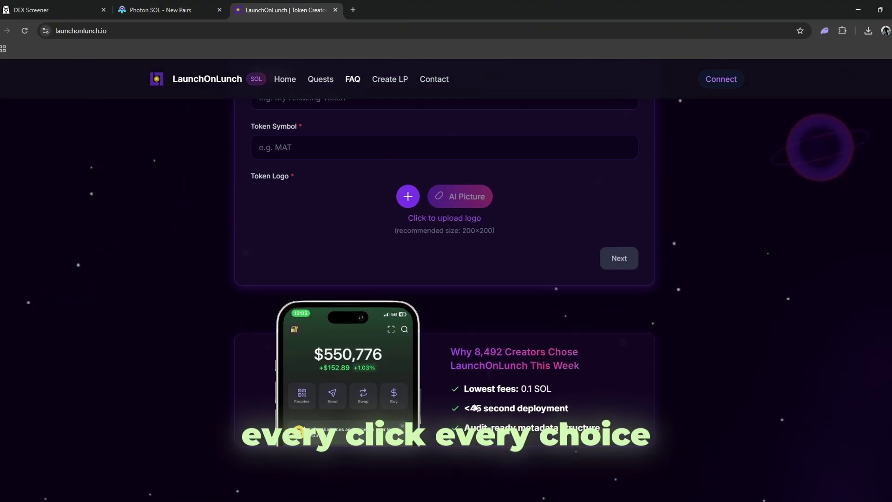
pyautogui.scroll(5, 464, 395)
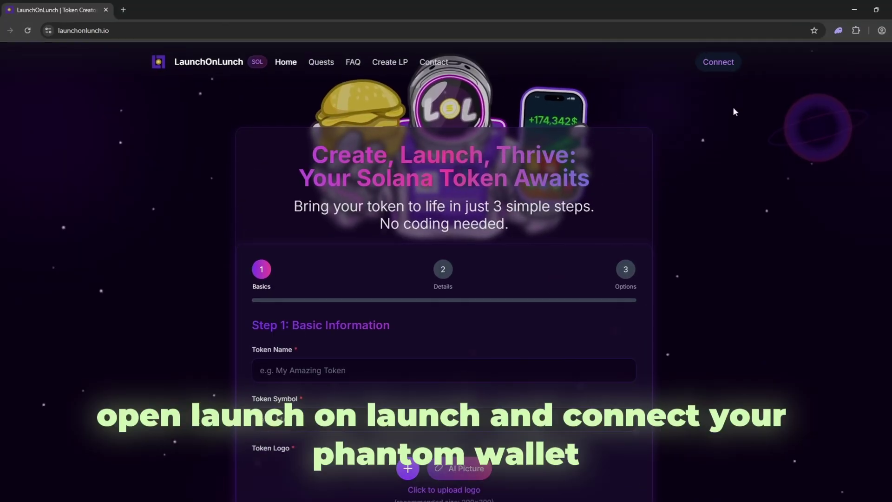
# - Connect the Phantom wallet and enter Token Name 'TrollBoss' with Token Symbol 'TROLLBOSS'
pyautogui.click(724, 62)
pyautogui.click(515, 310)
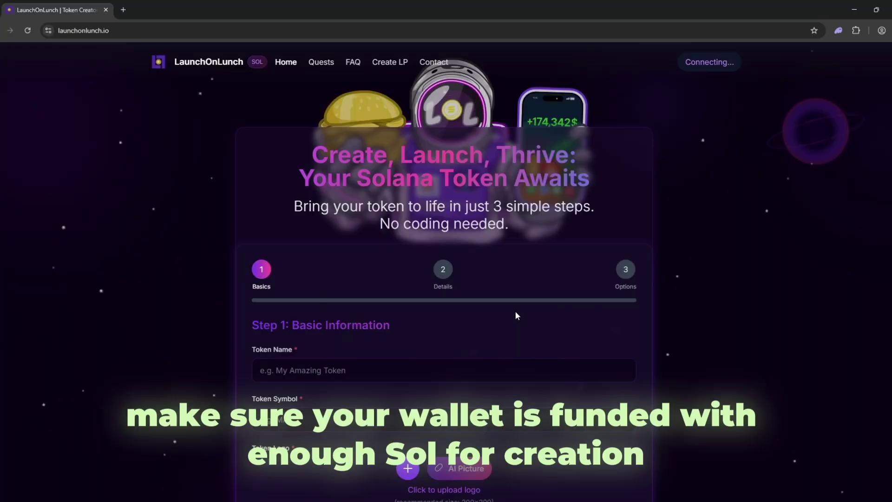
pyautogui.click(467, 368)
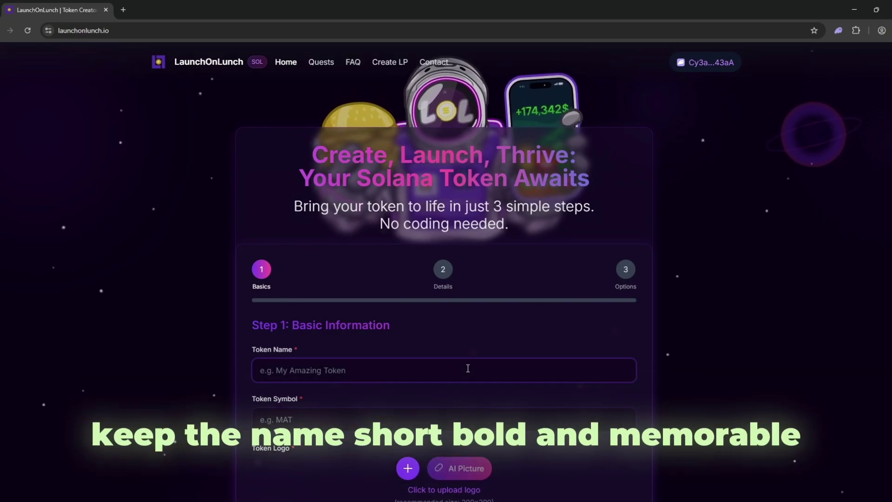
pyautogui.write('TrollBoss')
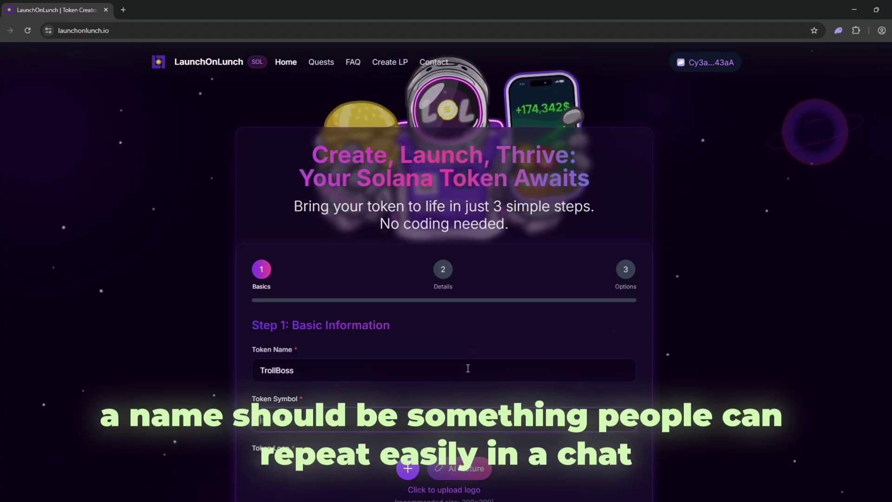
pyautogui.press('Tab')
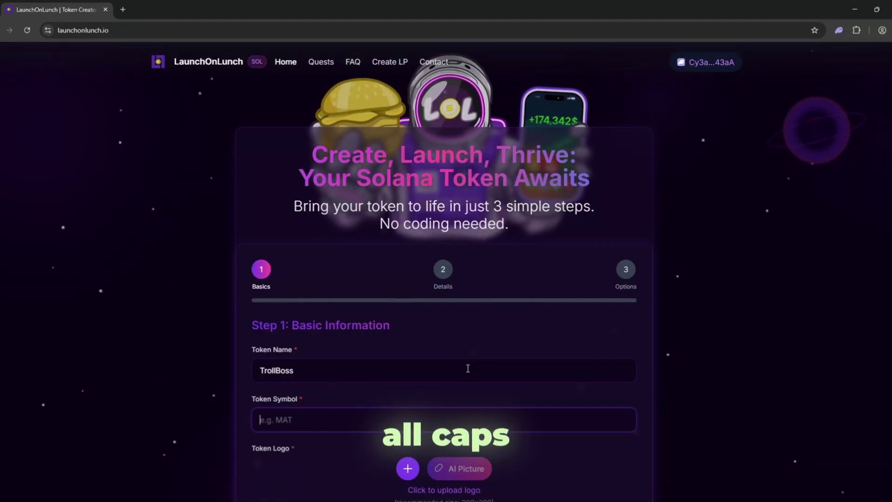
pyautogui.write('TROLLBOSS')
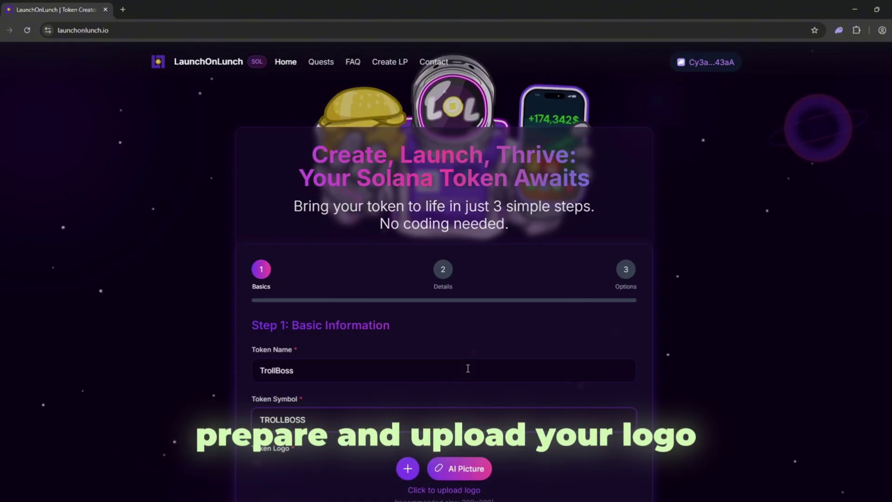
# - Upload the TrollBoss troll-face image as the Token Logo
pyautogui.click(410, 469)
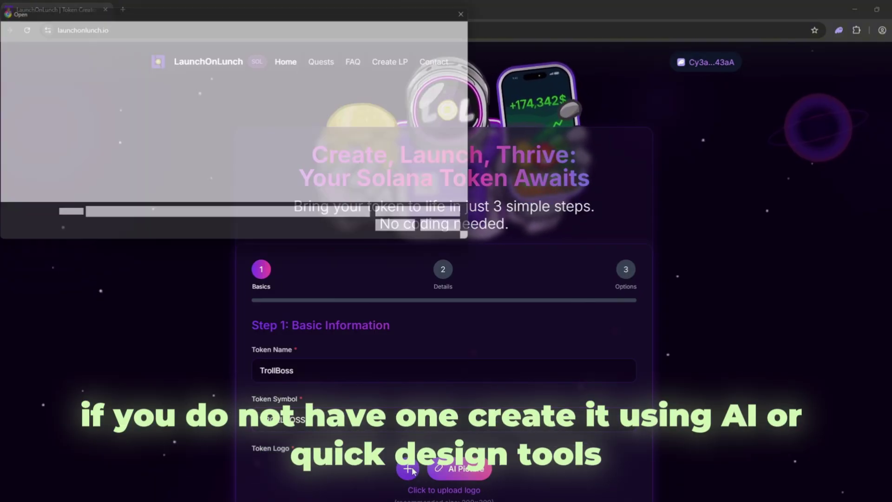
pyautogui.click(249, 89)
pyautogui.click(407, 233)
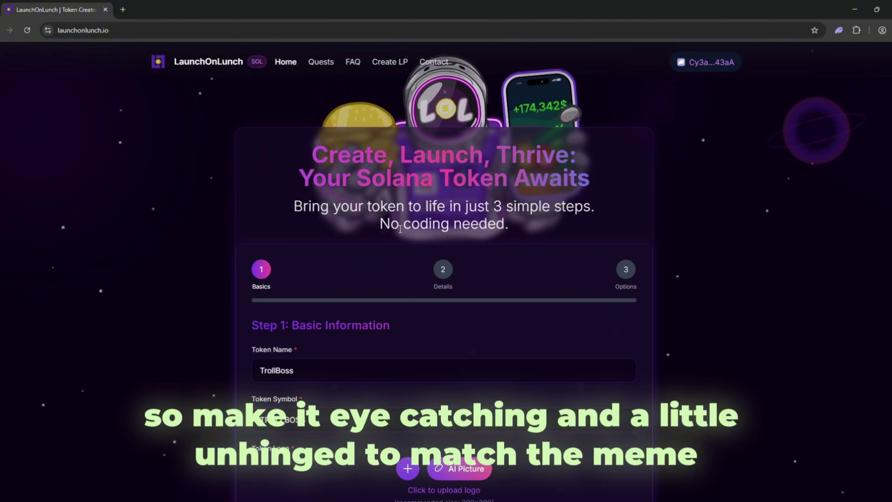
pyautogui.scroll(-4, 399, 230)
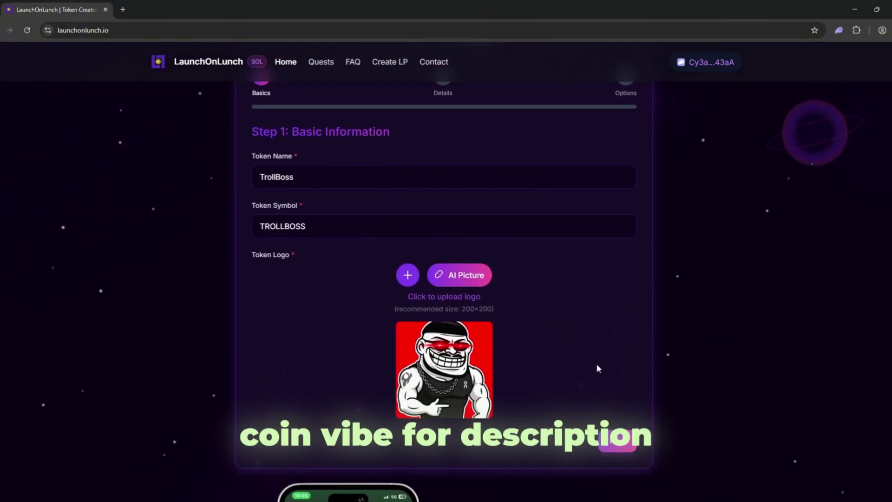
# - Generate an AI description, create the token and approve the 0.49 SOL fee in Phantom
pyautogui.click(623, 441)
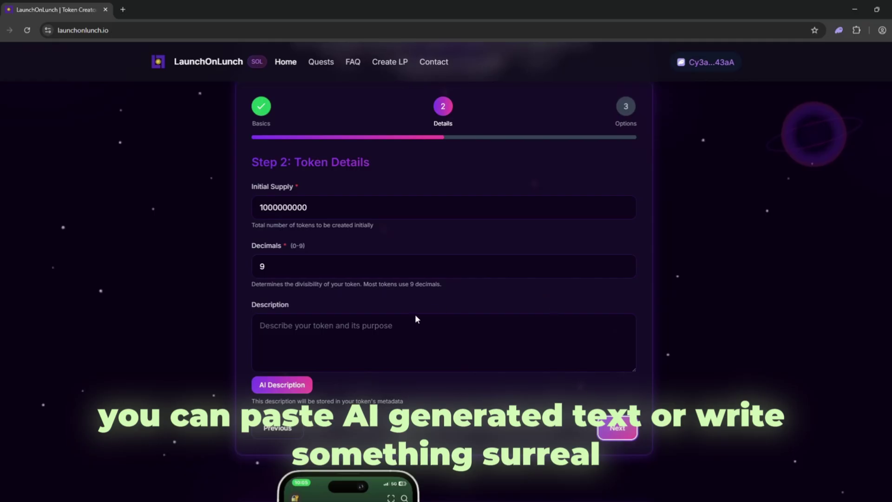
pyautogui.click(296, 382)
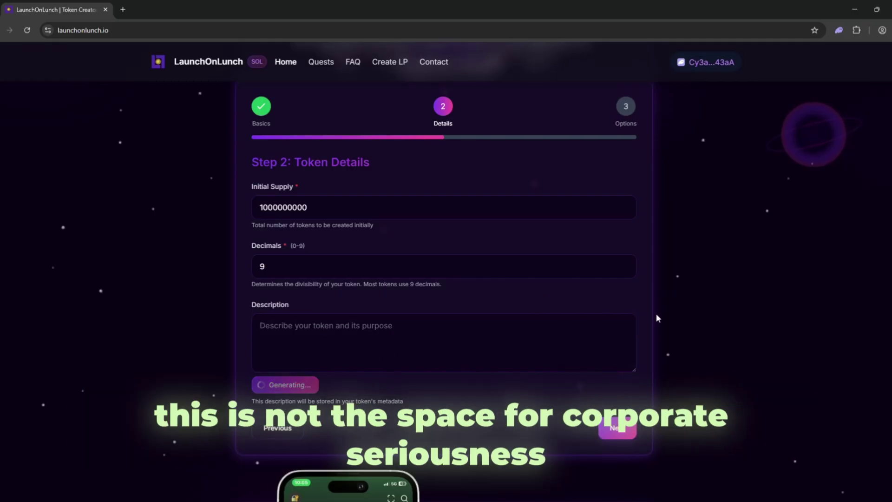
pyautogui.scroll(-3, 660, 321)
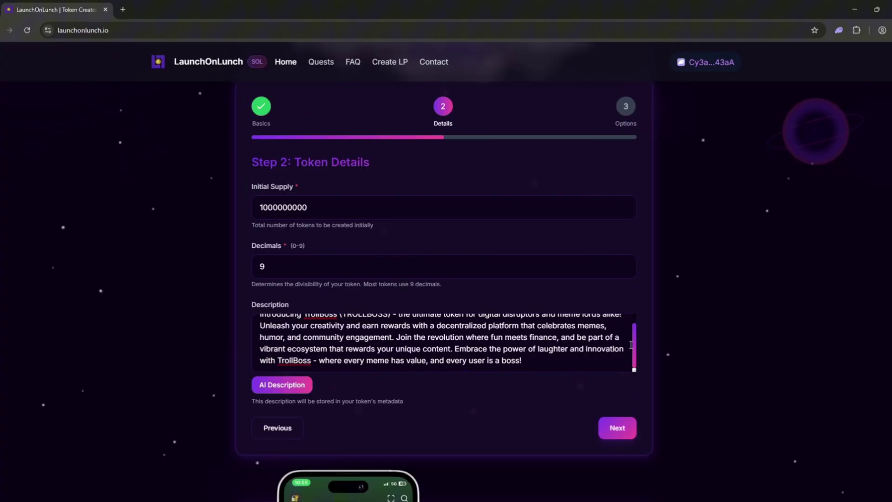
pyautogui.click(617, 428)
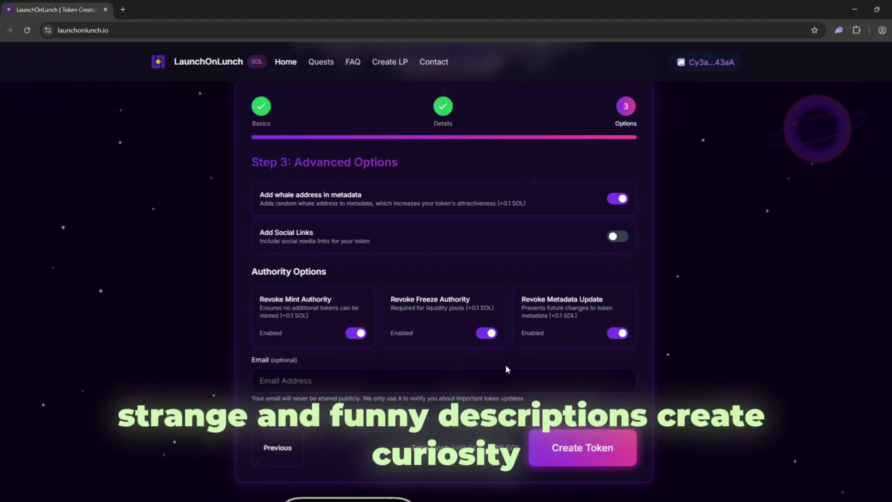
pyautogui.scroll(1, 361, 338)
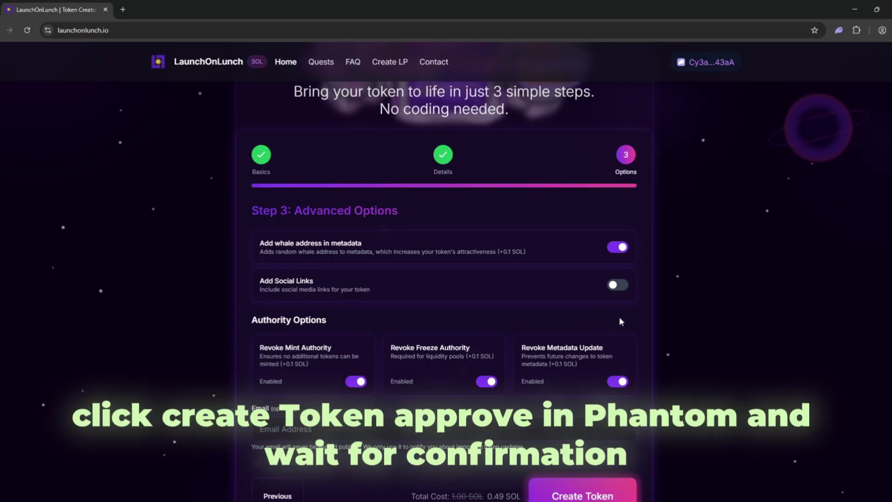
pyautogui.click(577, 496)
pyautogui.click(871, 275)
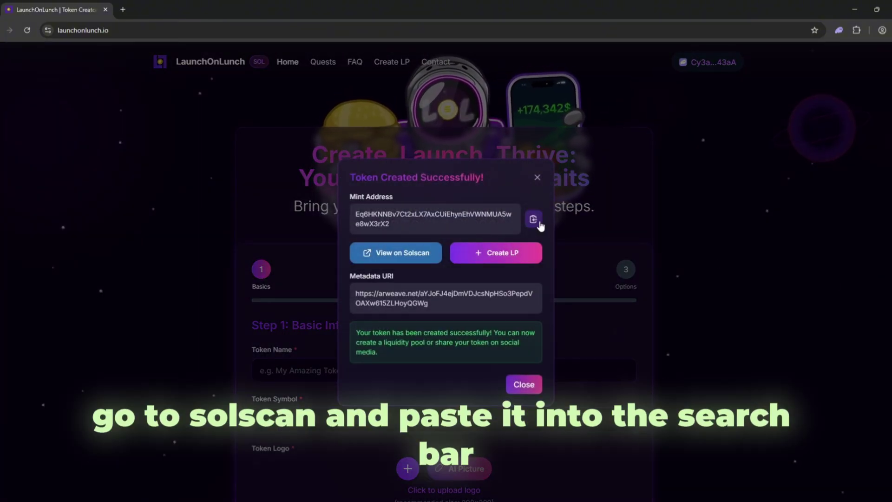
# - Copy the mint address and review the Solscan transaction showing 1,000,000,000 TROLLBOSS minted
pyautogui.click(534, 219)
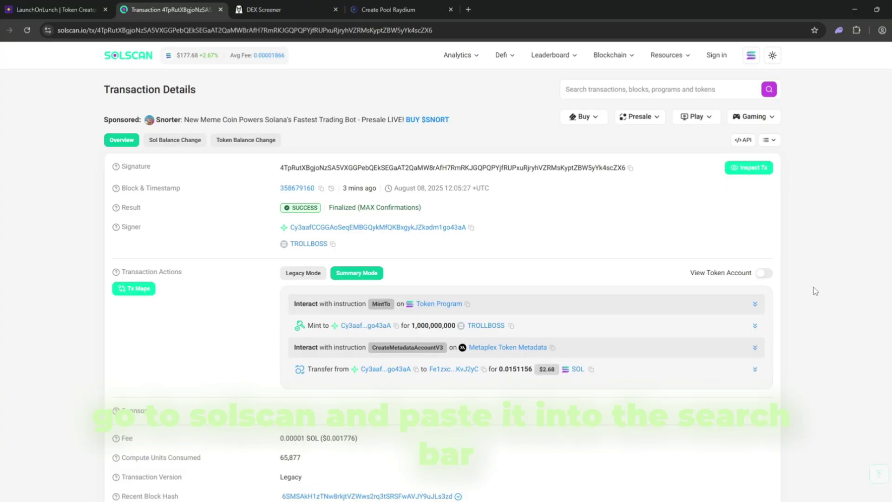
pyautogui.scroll(-6, 814, 283)
pyautogui.scroll(-4, 815, 278)
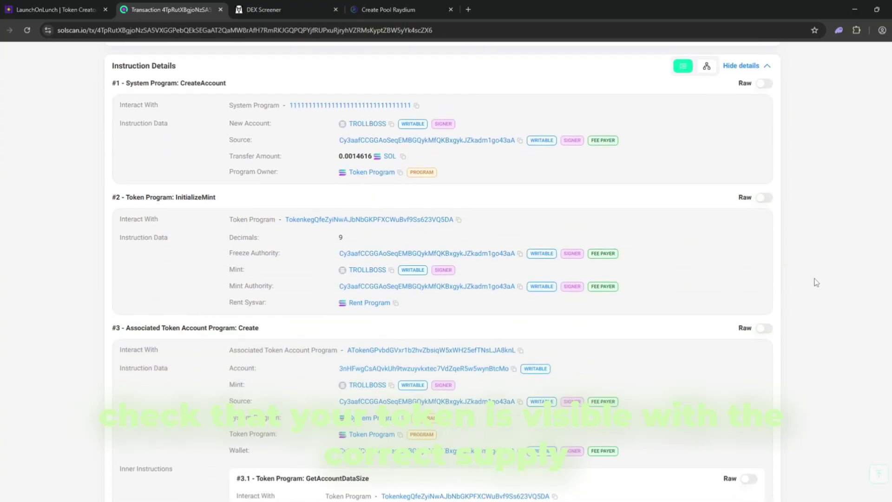
pyautogui.scroll(-5, 814, 278)
pyautogui.scroll(-5, 814, 279)
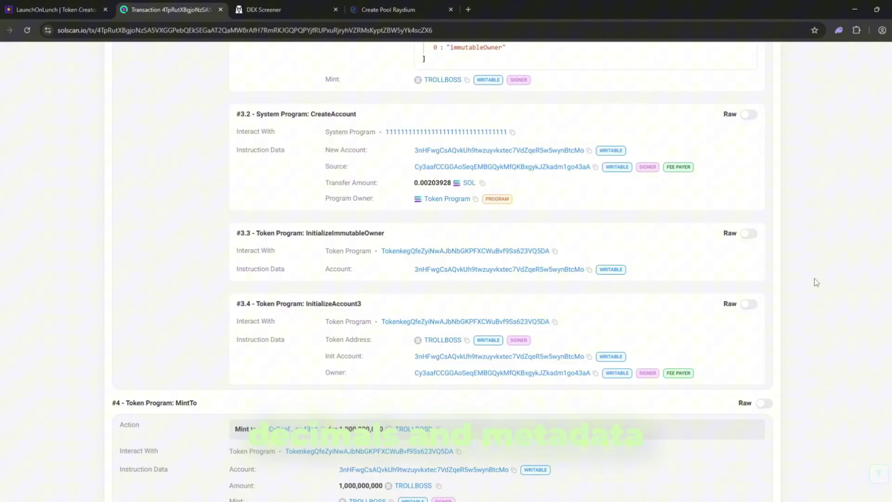
pyautogui.scroll(-8, 816, 282)
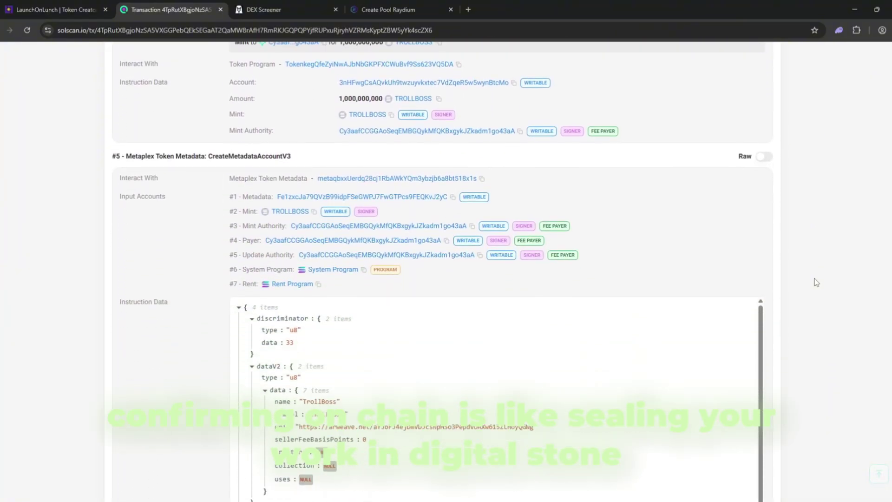
pyautogui.scroll(-12, 816, 282)
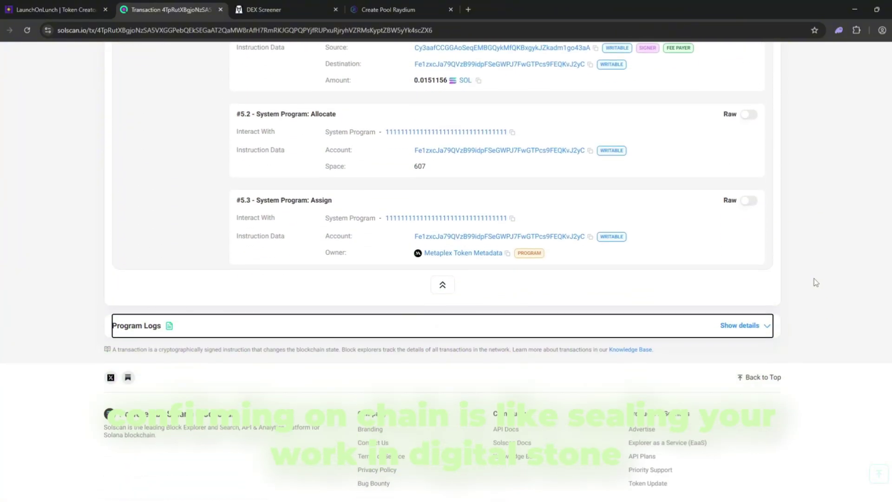
pyautogui.scroll(10, 816, 282)
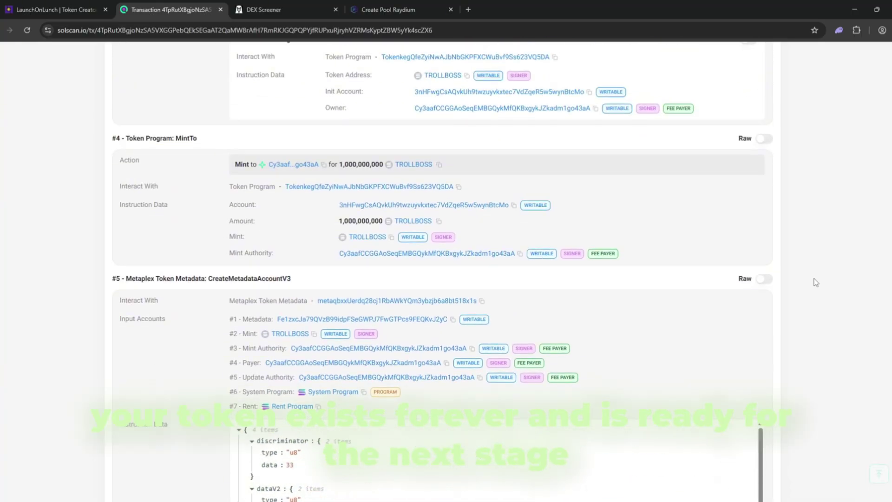
pyautogui.scroll(15, 816, 282)
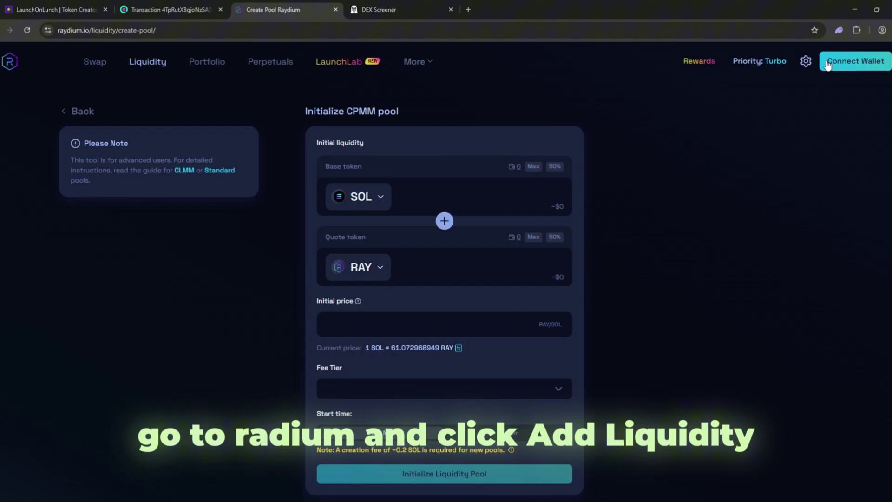
# - Connect Phantom to Raydium and paste the TROLLBOSS mint address into the token search
pyautogui.click(836, 62)
pyautogui.click(362, 218)
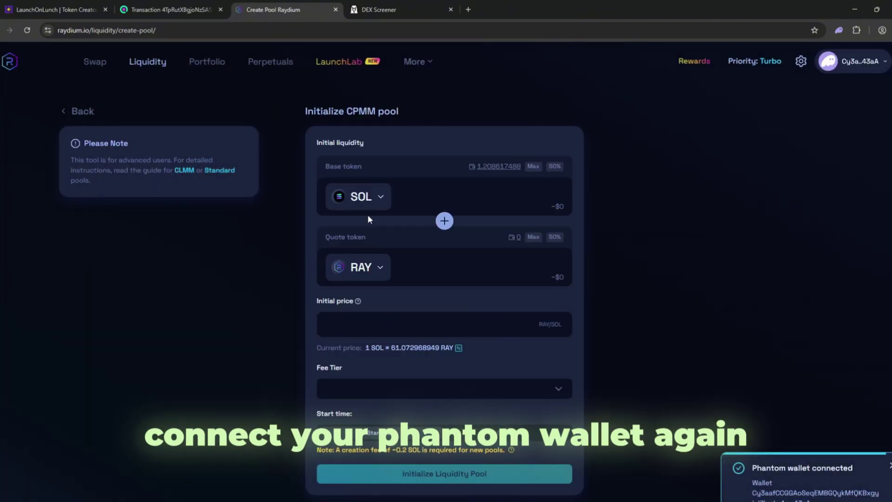
pyautogui.click(360, 196)
pyautogui.hotkey('ctrl', 'v')
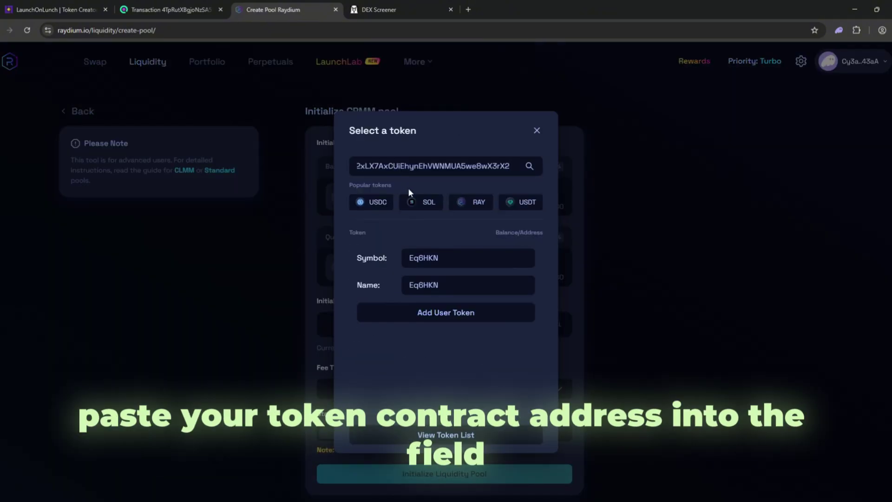
# - Add the mint as user token TROLLBOSS named TrollBoss and pick it as quote token
pyautogui.doubleClick(446, 257)
pyautogui.write('TROLLBOSS')
pyautogui.doubleClick(462, 288)
pyautogui.write('TrollBoss')
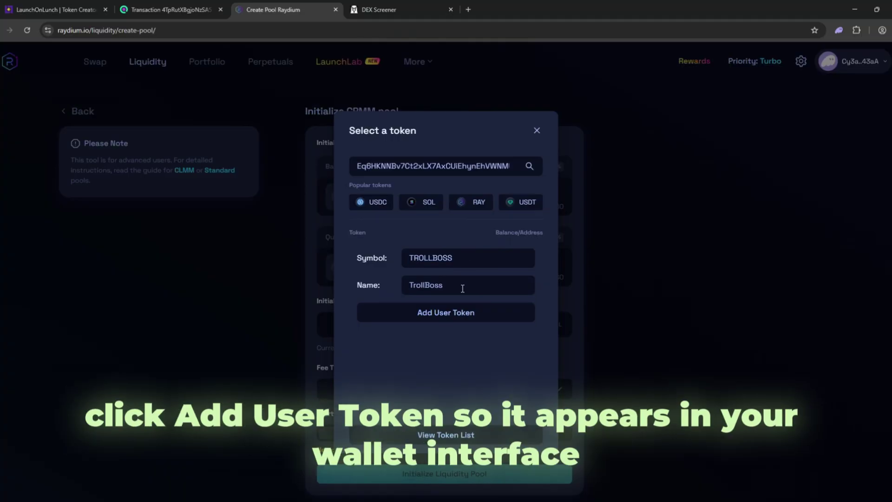
pyautogui.click(454, 312)
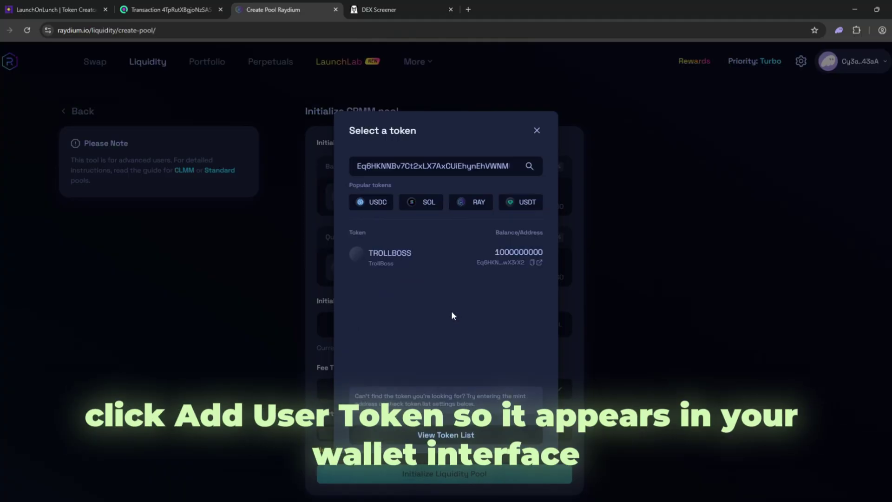
pyautogui.click(360, 253)
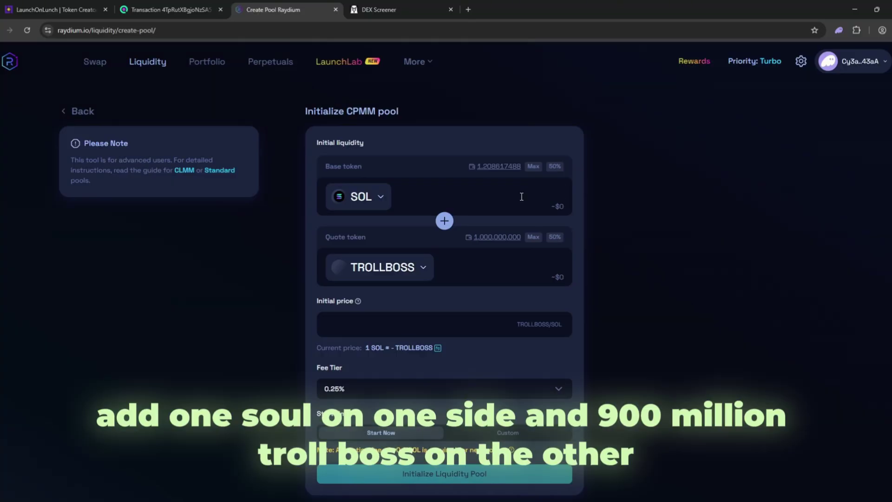
# - Enter deposits of 1 SOL and 900,000,000 TROLLBOSS with a 2% fee tier
pyautogui.write('1')
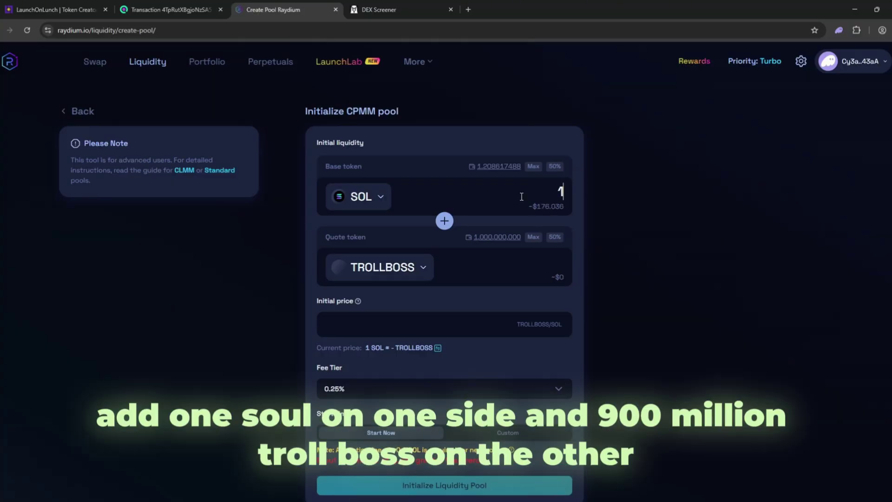
pyautogui.click(533, 265)
pyautogui.write('900,000,00')
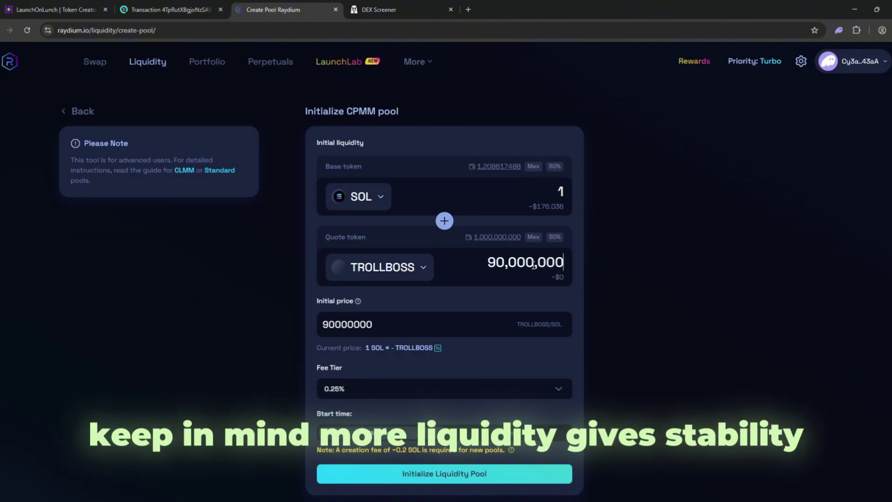
pyautogui.write('0')
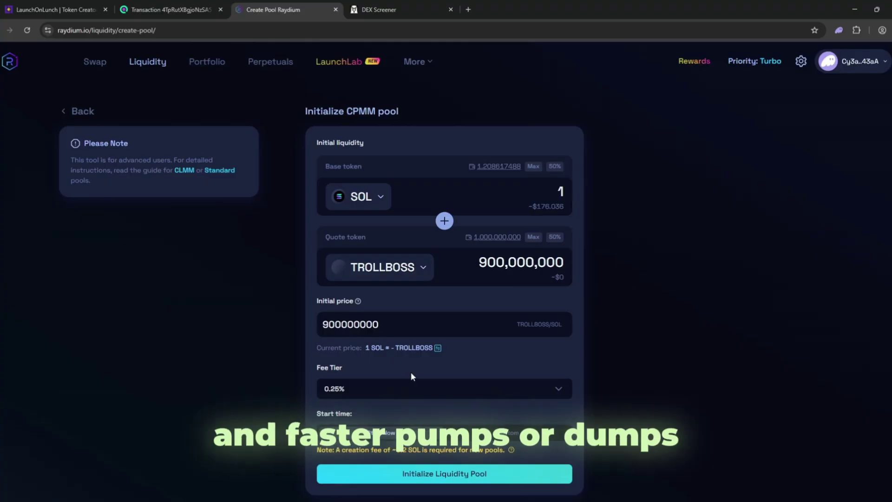
pyautogui.click(390, 391)
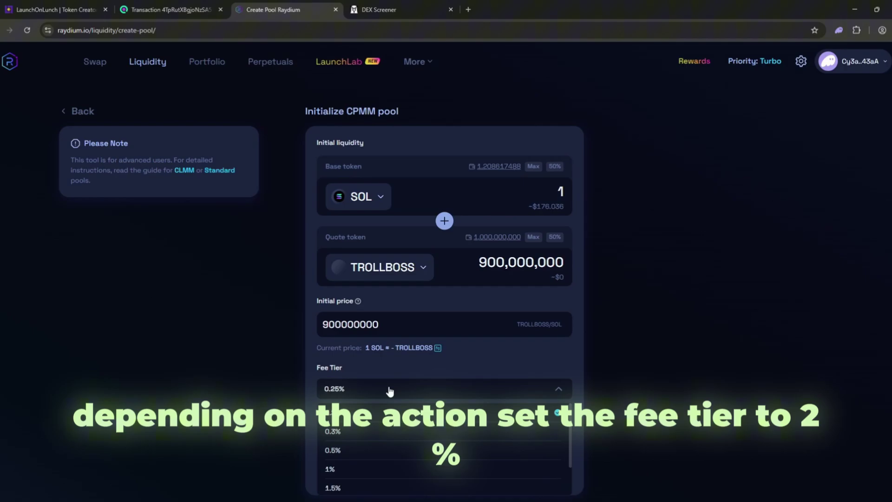
pyautogui.scroll(-3, 342, 464)
pyautogui.click(343, 466)
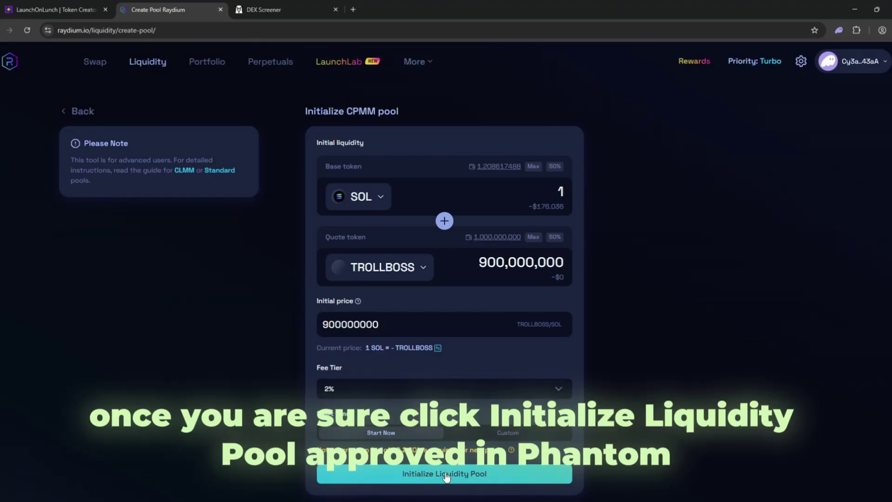
# - Initialize the liquidity pool, approve it in Phantom, and dismiss the success message
pyautogui.click(446, 476)
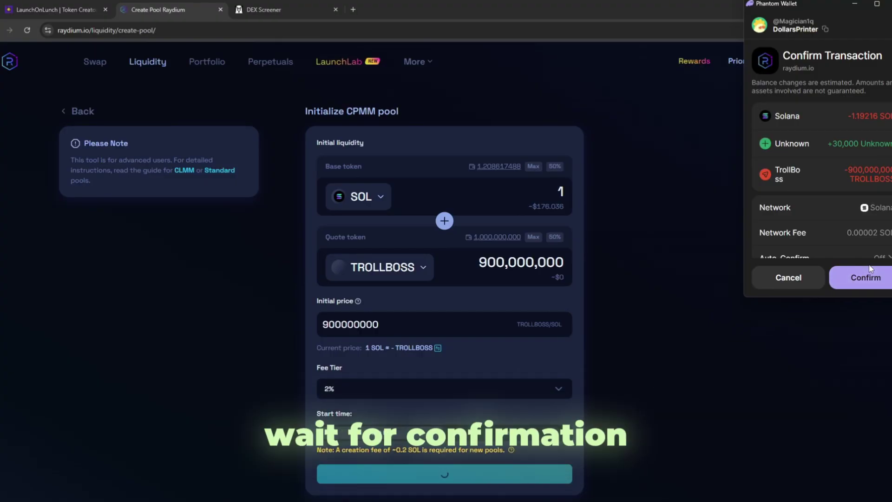
pyautogui.click(871, 273)
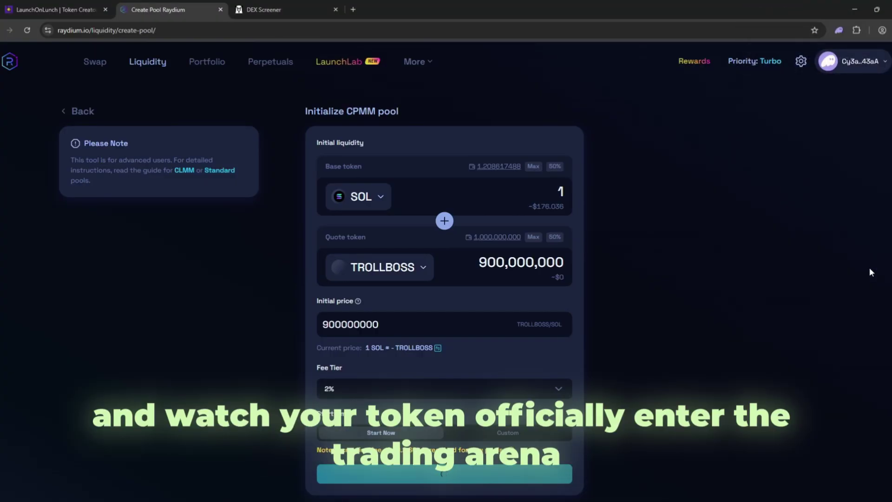
pyautogui.click(442, 352)
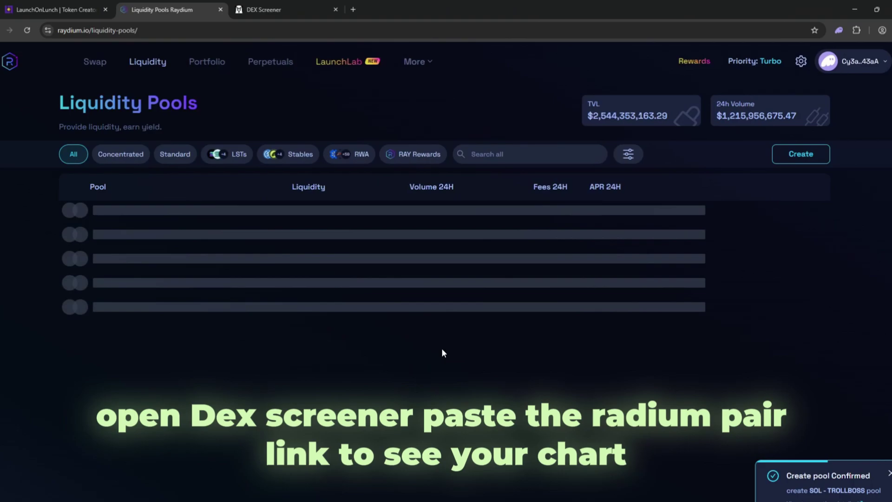
# - Load the TROLLBOSS/SOL pair chart on DEX Screener by pasting its pair address into a pair URL
pyautogui.click(274, 11)
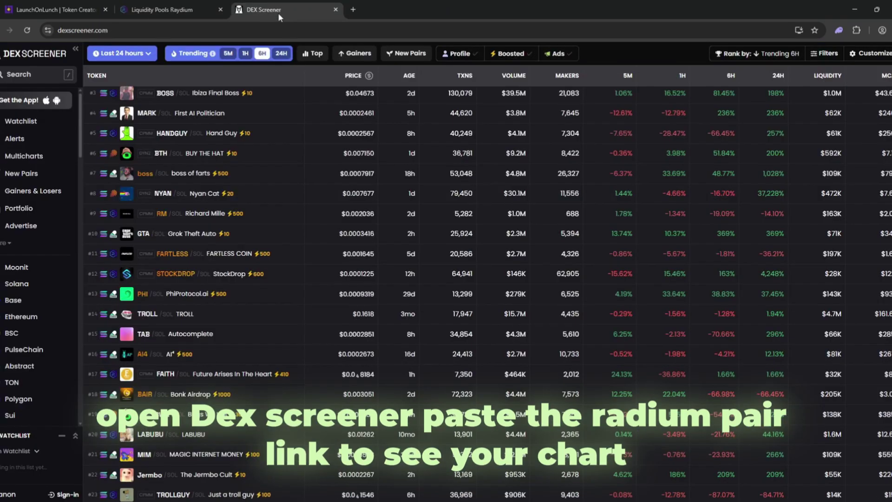
pyautogui.click(272, 96)
pyautogui.moveTo(276, 30); pyautogui.dragTo(138, 32)
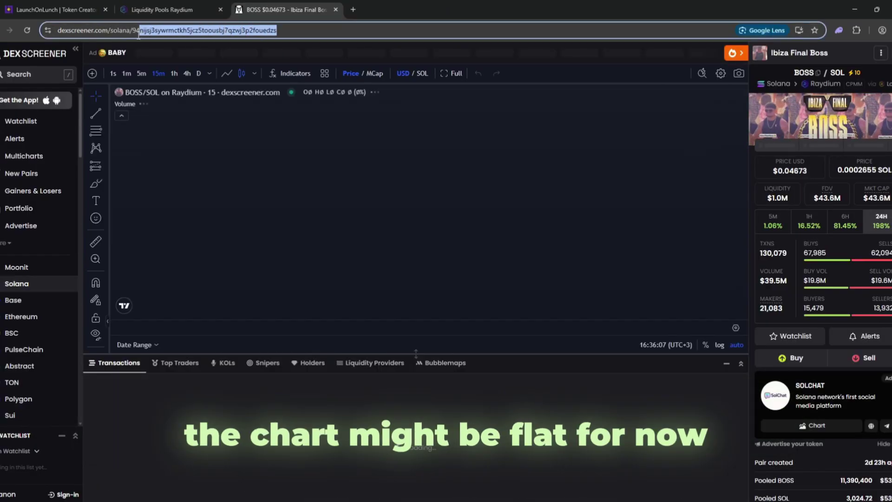
pyautogui.hotkey('ctrl', 'v')
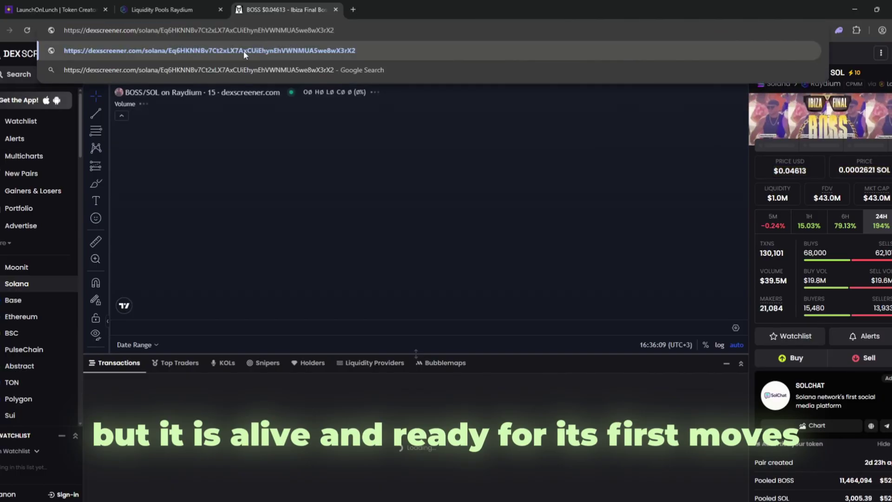
pyautogui.click(245, 51)
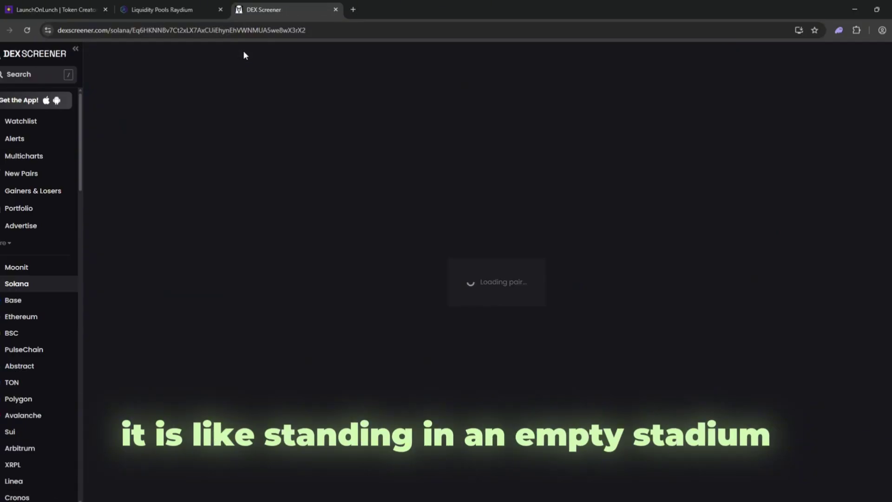
pyautogui.click(75, 48)
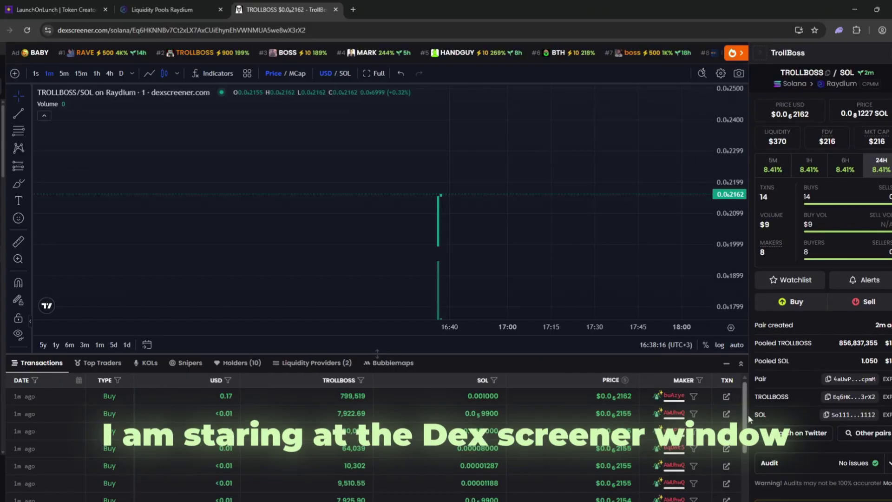
pyautogui.moveTo(748, 414)
pyautogui.mouseDown()
pyautogui.moveTo(741, 491)
pyautogui.moveTo(739, 426)
pyautogui.mouseUp()
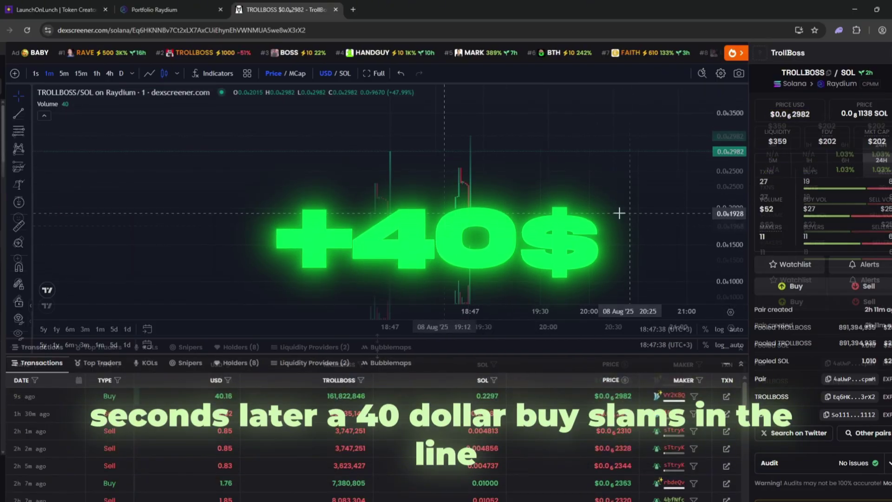
pyautogui.scroll(2, 534, 209)
pyautogui.scroll(2, 504, 216)
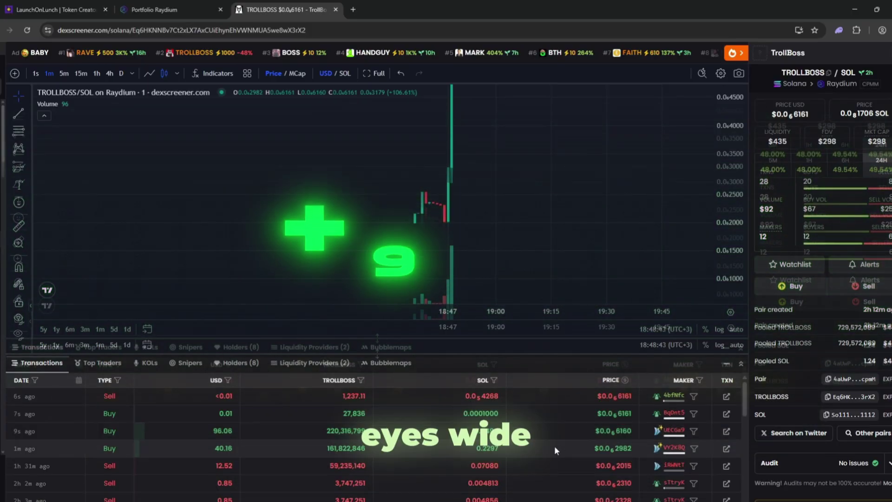
pyautogui.scroll(-5, 728, 297)
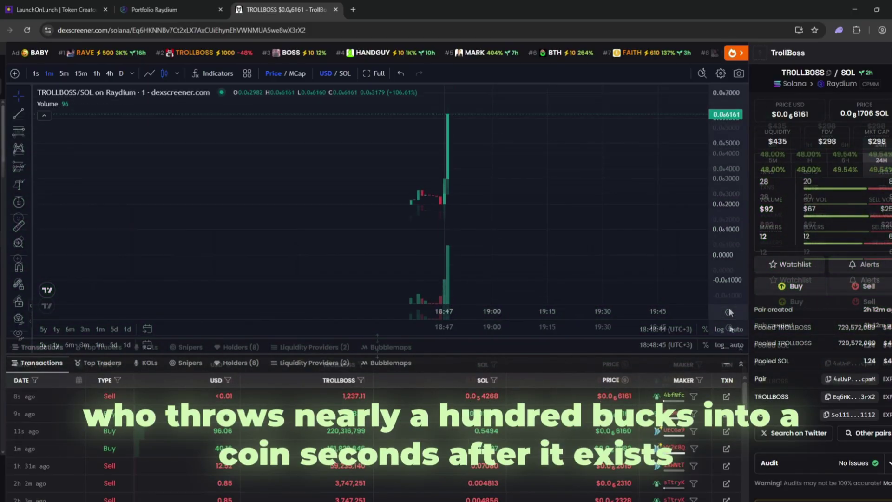
pyautogui.scroll(-3, 661, 247)
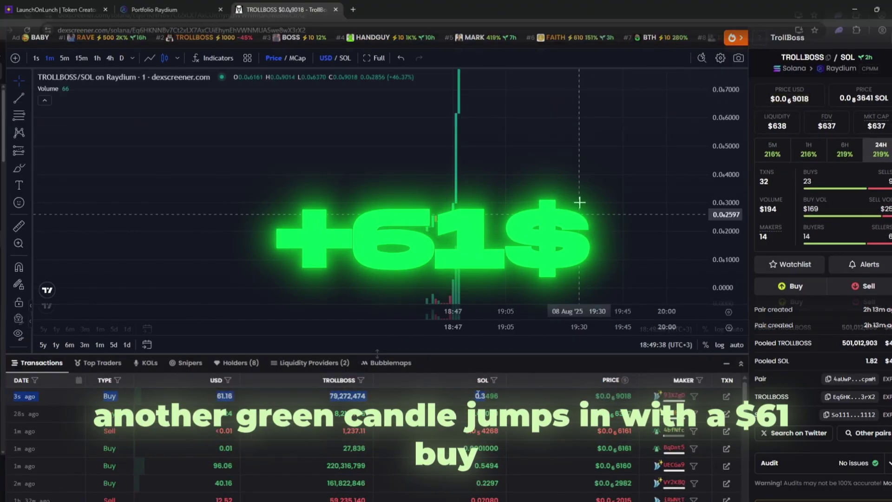
pyautogui.moveTo(641, 185); pyautogui.dragTo(648, 218)
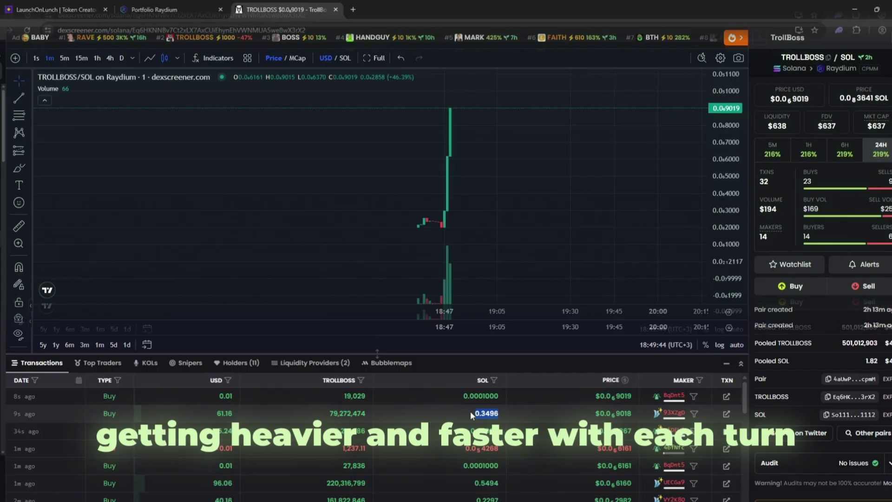
pyautogui.click(463, 411)
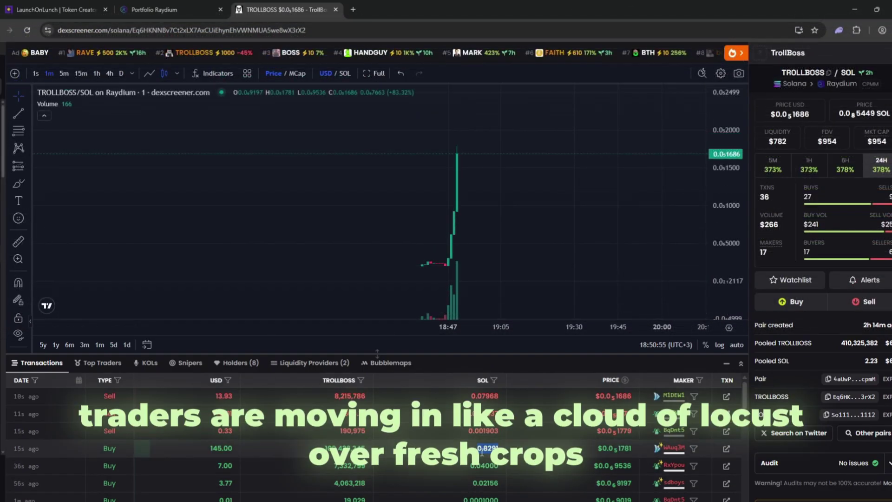
pyautogui.click(498, 446)
pyautogui.doubleClick(497, 448)
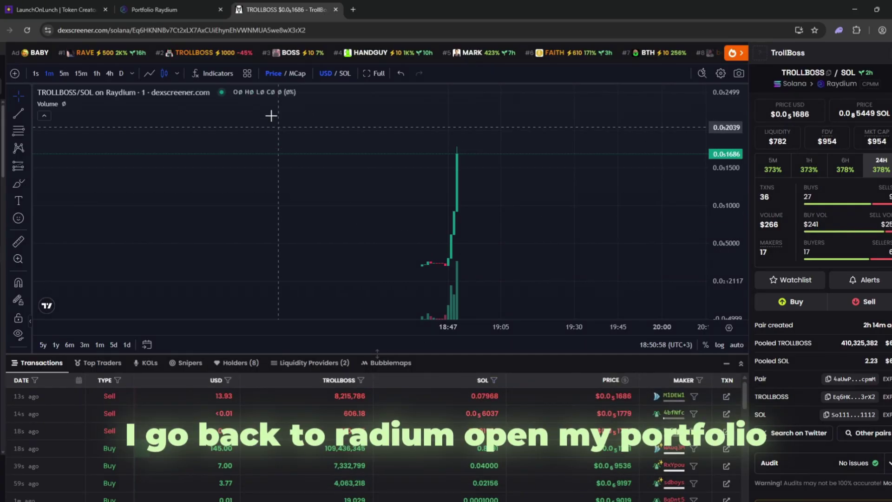
# - Remove 100% of the SOL - TROLLBOSS liquidity, approve in Phantom, then return to LaunchOnLunch
pyautogui.click(154, 9)
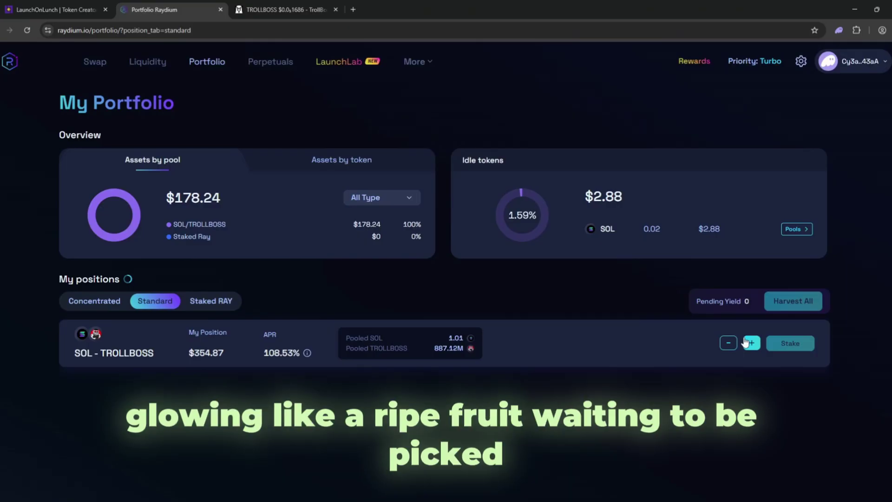
pyautogui.click(728, 342)
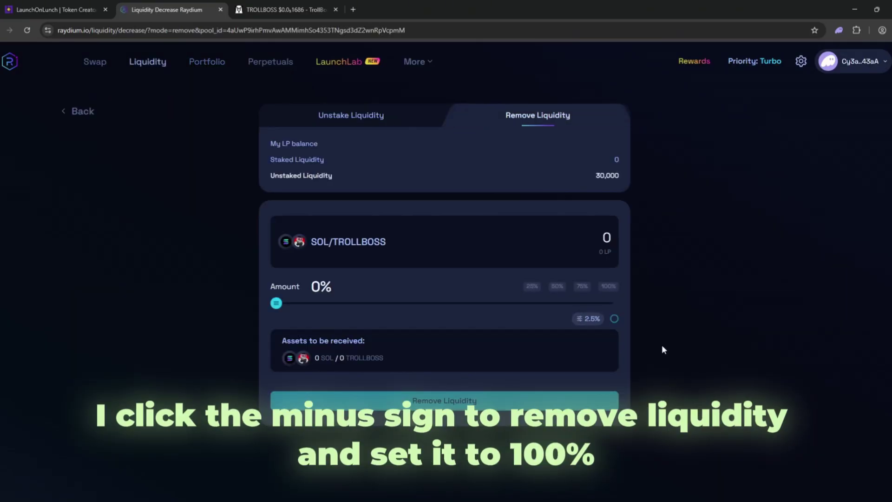
pyautogui.click(608, 286)
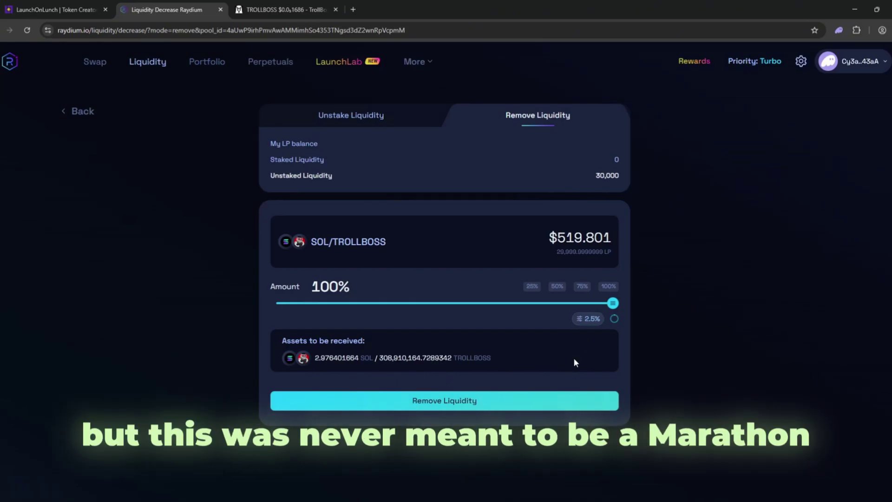
pyautogui.click(544, 400)
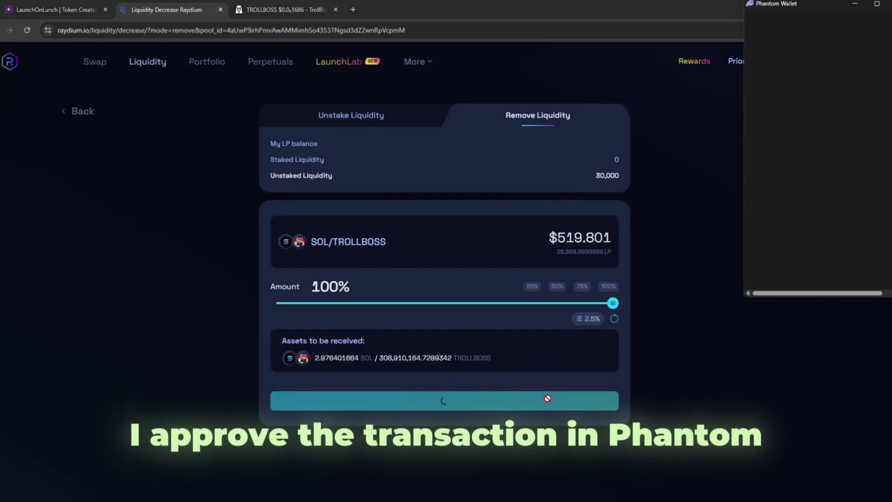
pyautogui.click(859, 279)
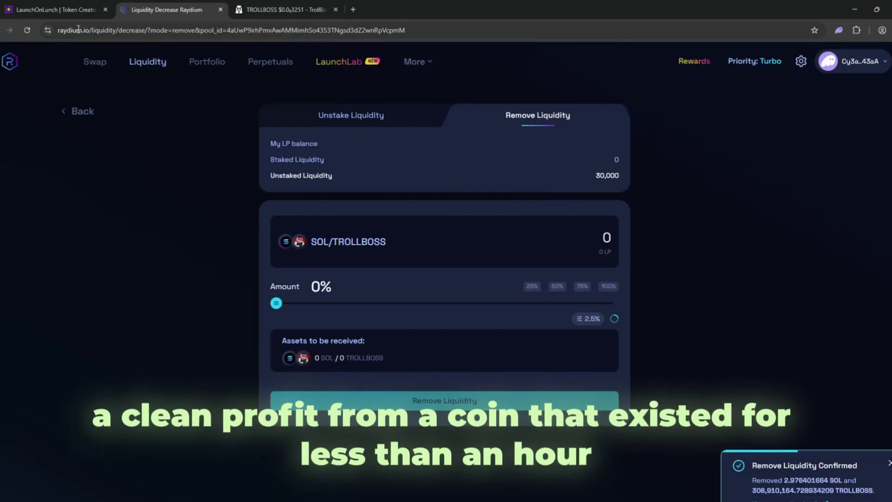
pyautogui.click(68, 11)
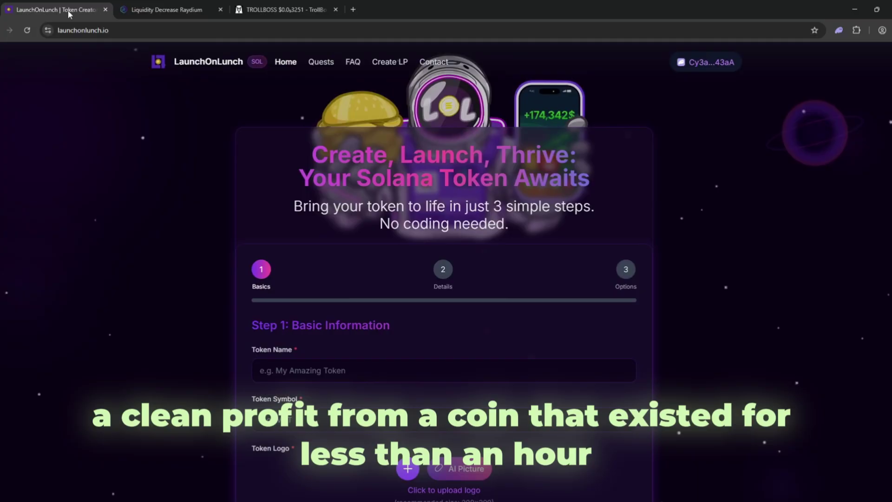
# - Open the Phantom wallet popup showing the 2.99781 SOL ($524.65) balance
pyautogui.click(839, 30)
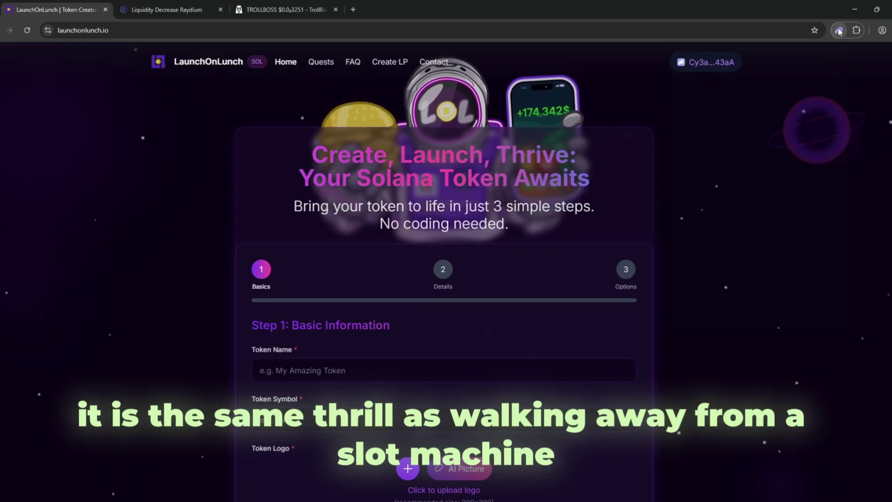
pyautogui.click(838, 30)
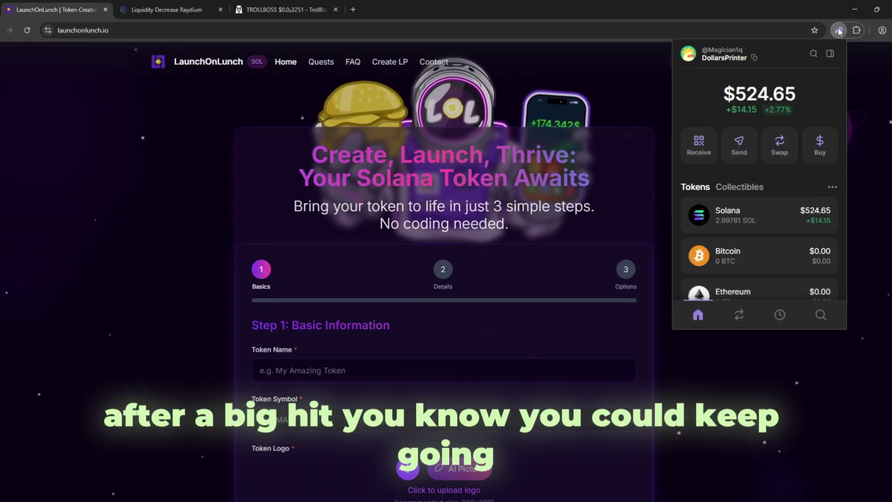